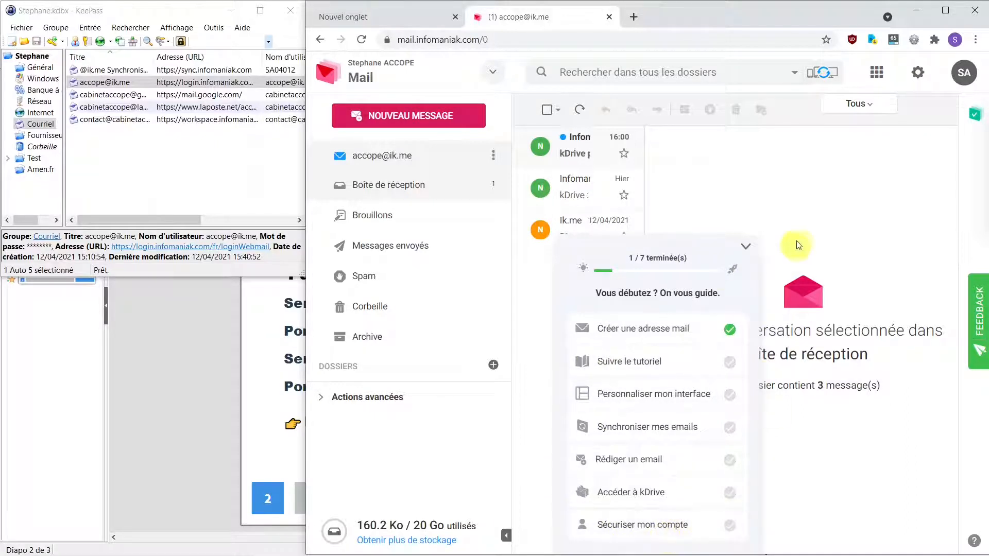
Step: Collapse the guide, maximize Chrome, and address a new message to the Gmail address with subject 'Test messagerie'
{"action": "left_click", "coordinate": [746, 249]}
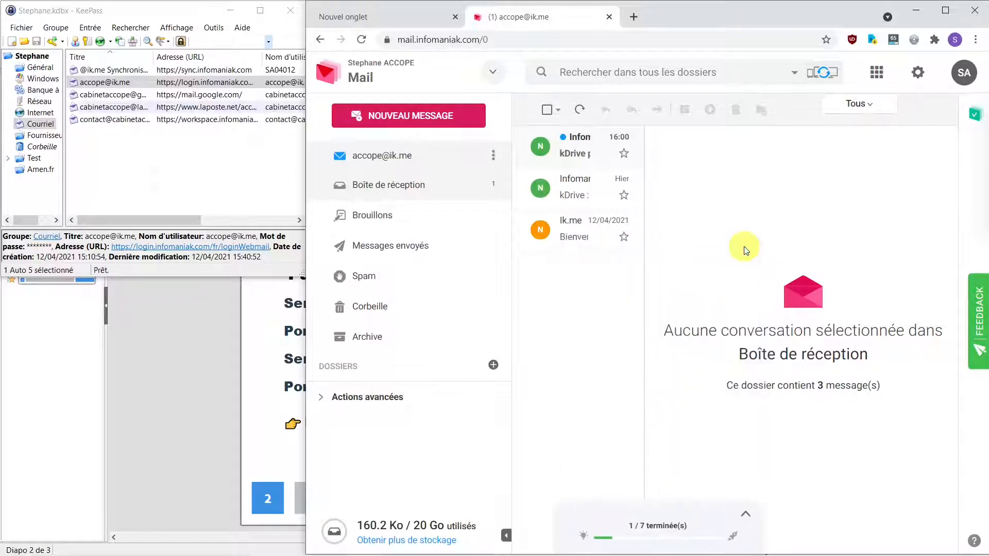
{"action": "left_click", "coordinate": [945, 11]}
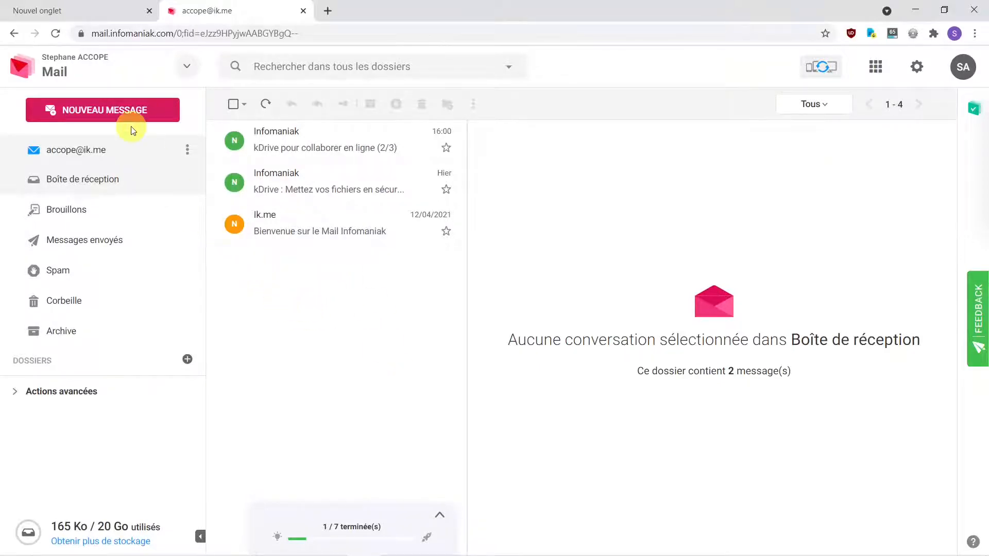
{"action": "left_click", "coordinate": [127, 113]}
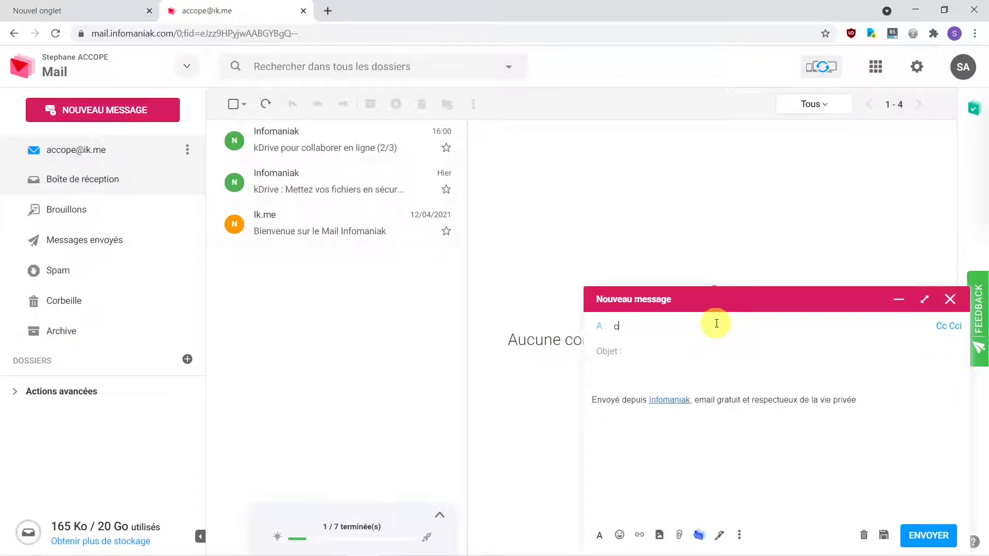
{"action": "type", "text": "d"}
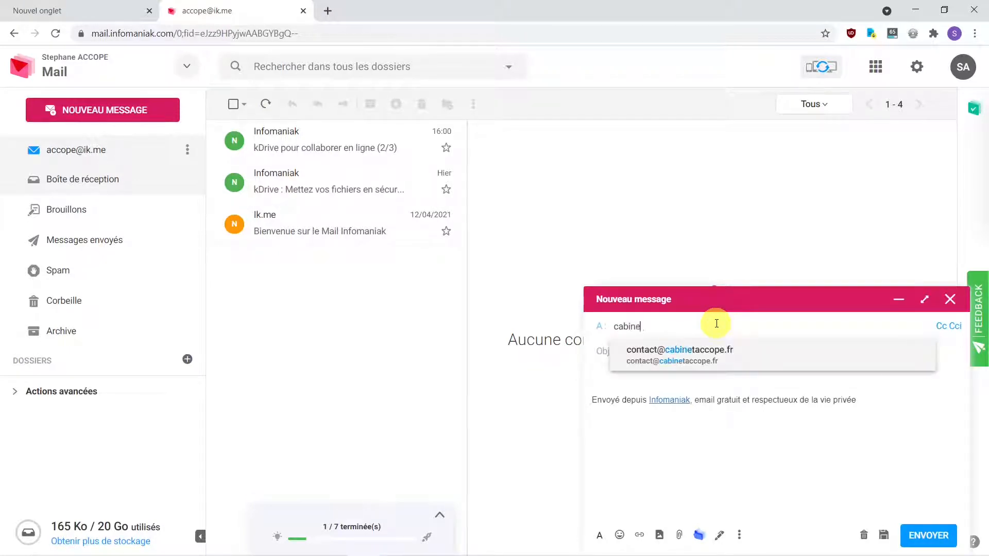
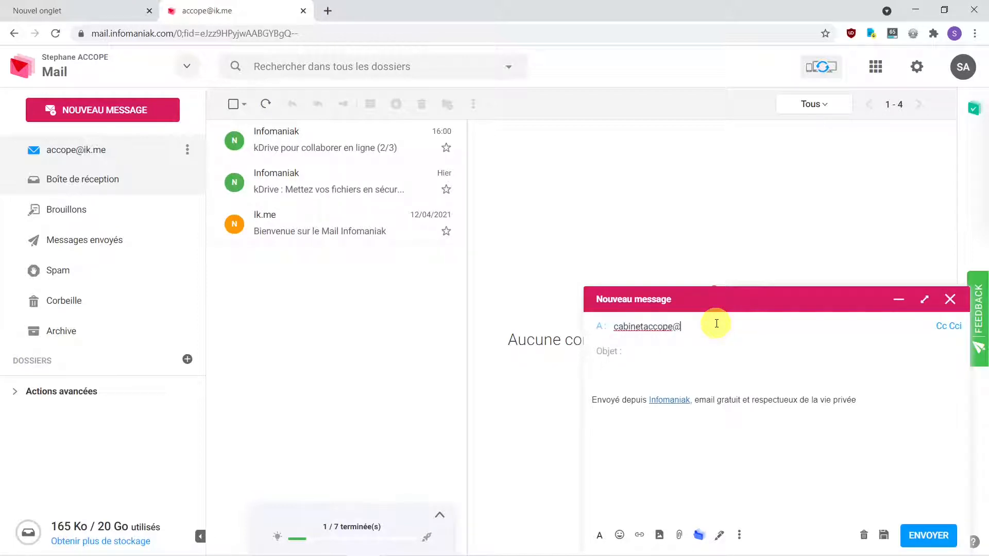
{"action": "left_click", "coordinate": [642, 351]}
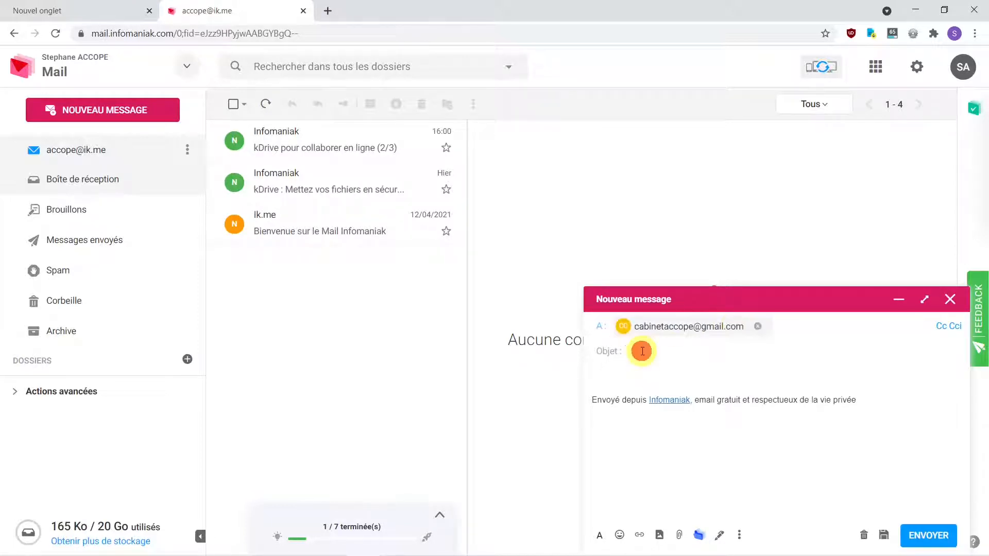
{"action": "type", "text": "Te"}
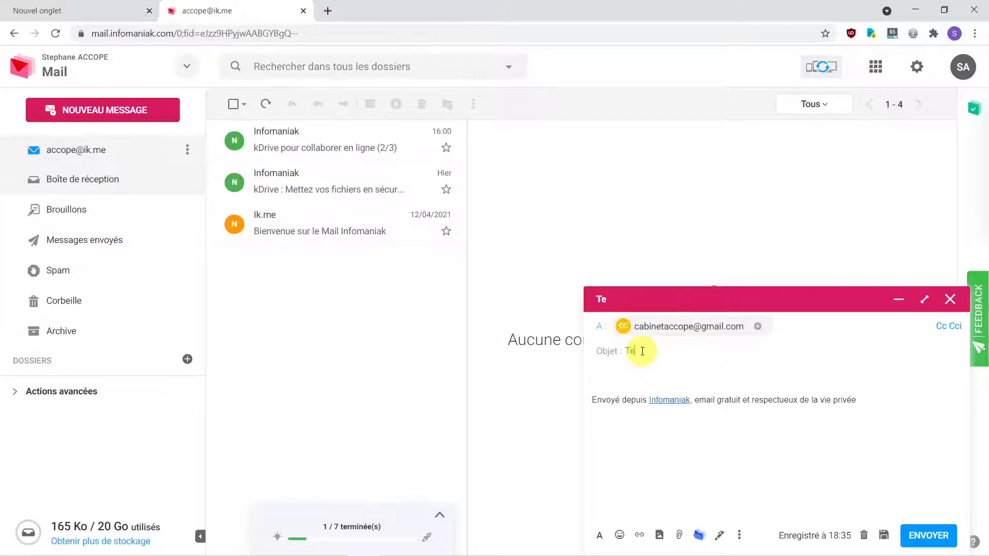
{"action": "type", "text": "st messagerie"}
Step: Write the body 'Bonjour,' / 'Test de messagerie' with the sender's first-name signature and send it
{"action": "left_click", "coordinate": [610, 375]}
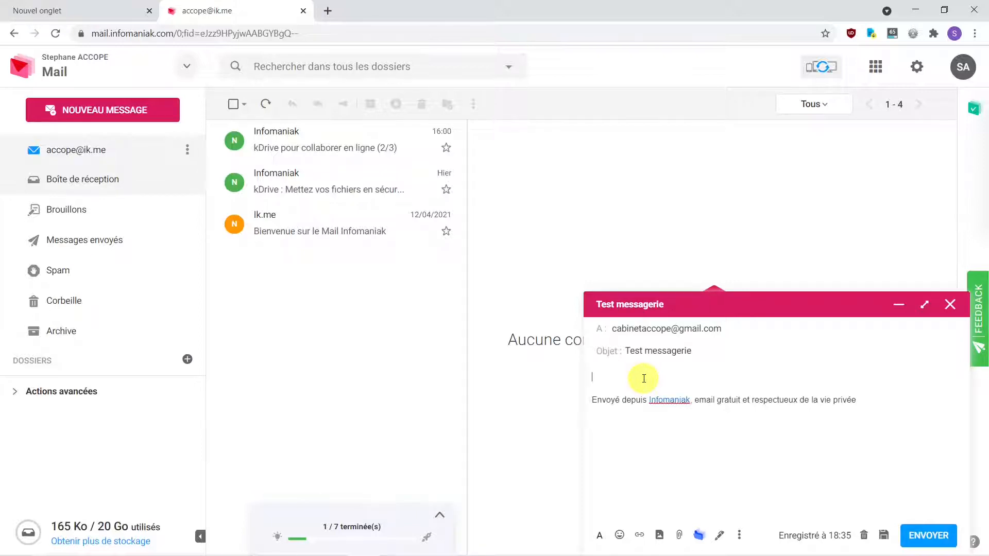
{"action": "type", "text": "Bonjour,"}
{"action": "key", "text": "Return"}
{"action": "type", "text": "T"}
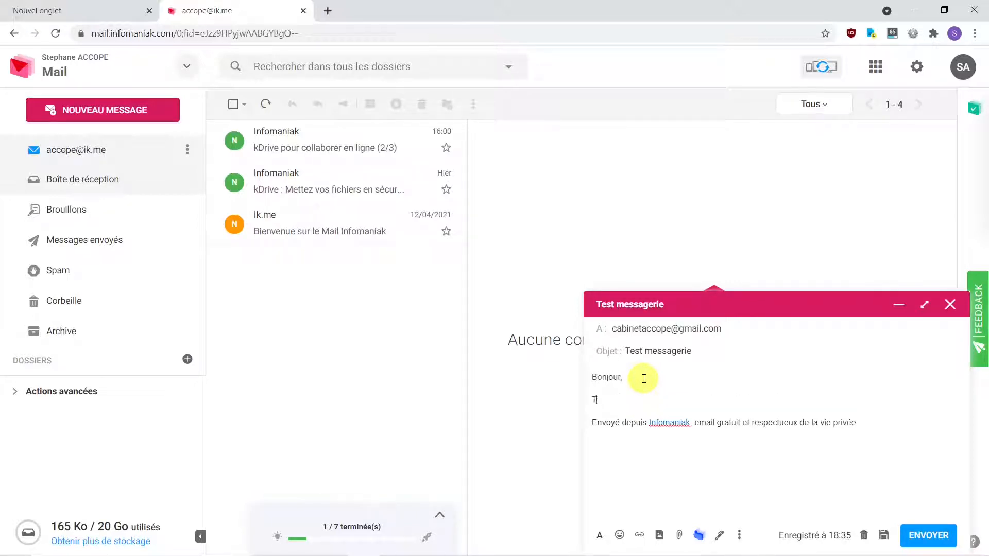
{"action": "type", "text": "est de messagerie"}
{"action": "key", "text": "Return"}
{"action": "type", "text": "Stéphane"}
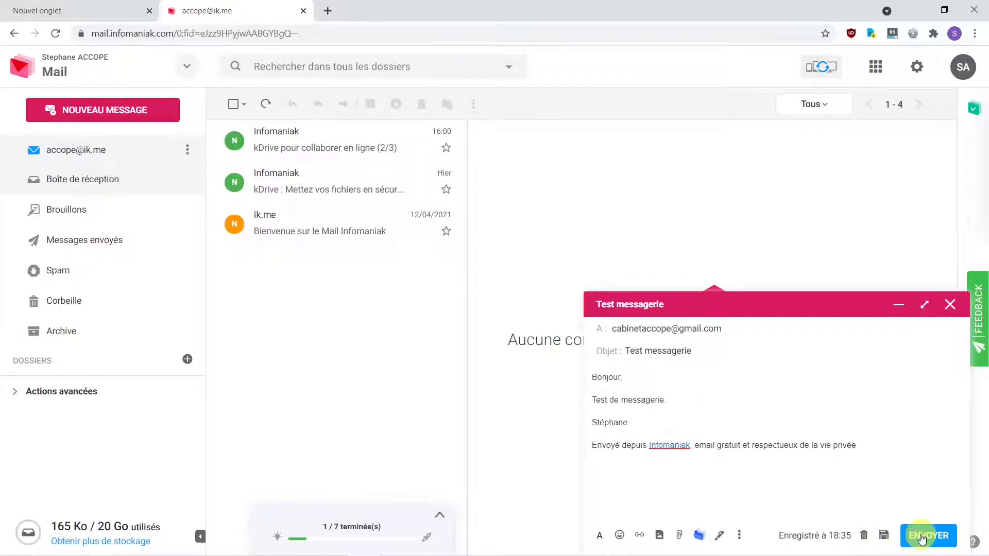
{"action": "left_click", "coordinate": [922, 539]}
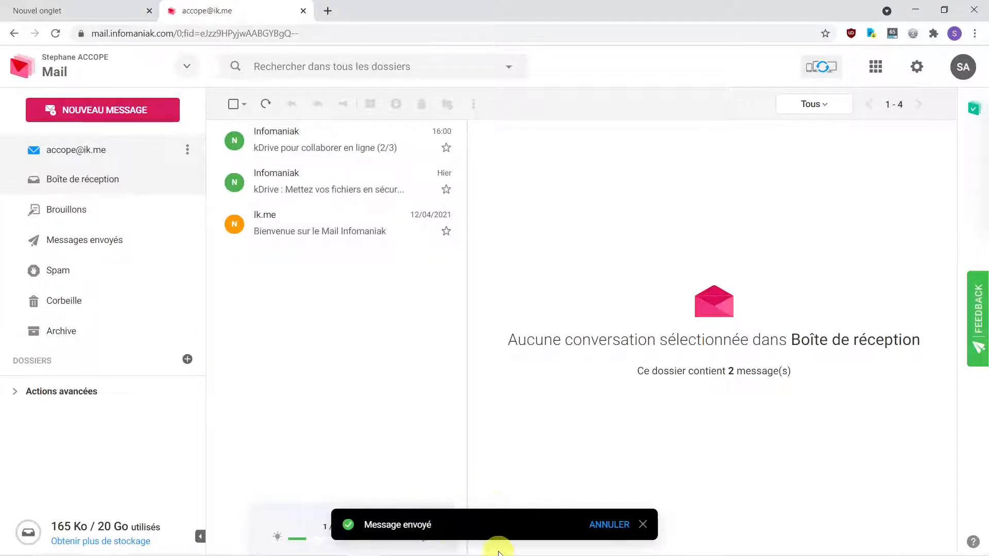
Step: In Thunderbird, open the Test messagerie message from the Gmail inbox and start a reply
{"action": "mouse_move", "coordinate": [482, 550]}
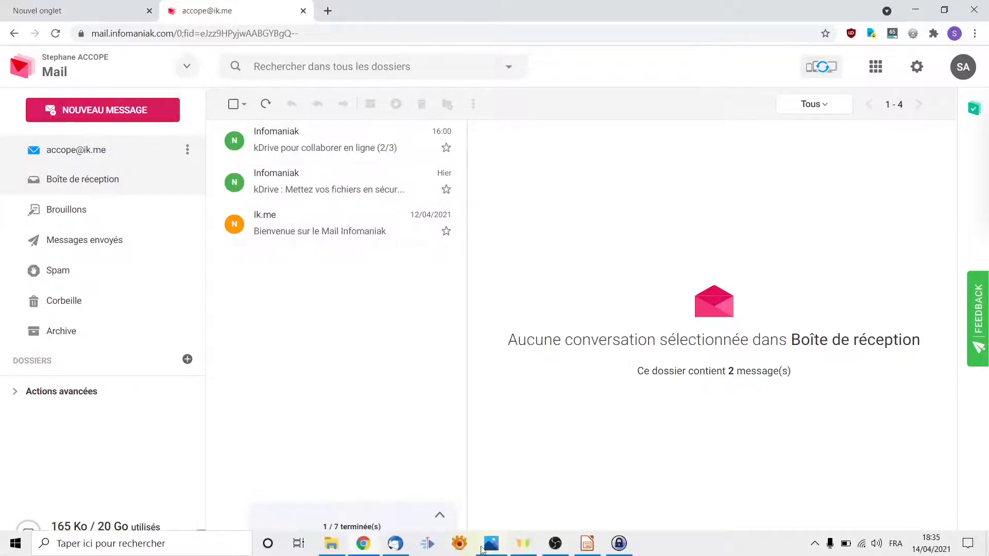
{"action": "left_click", "coordinate": [403, 550]}
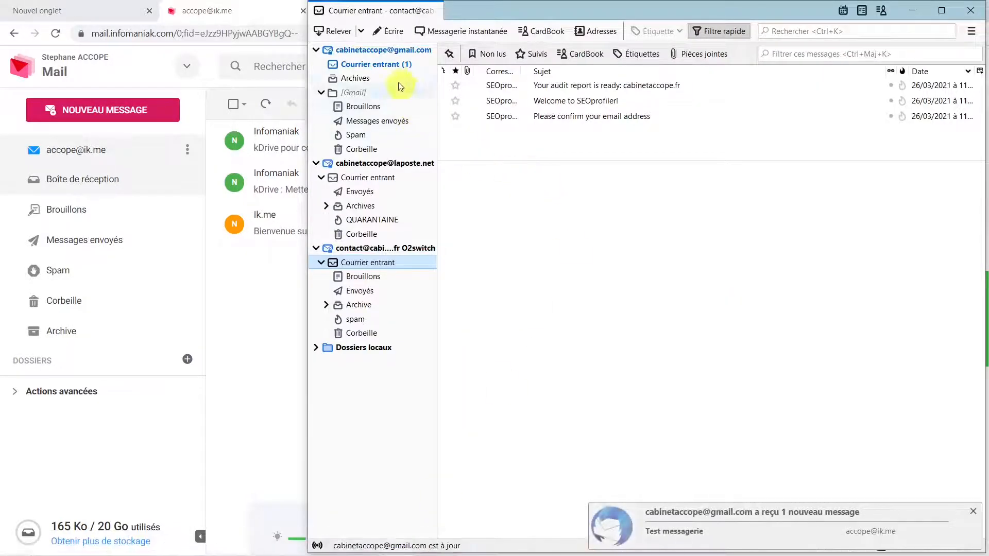
{"action": "left_click", "coordinate": [379, 65]}
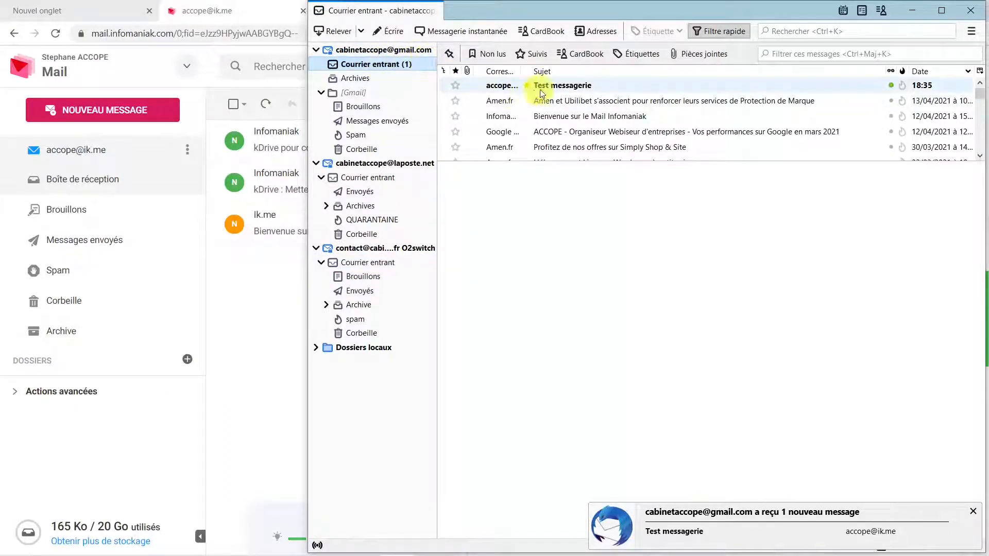
{"action": "left_click", "coordinate": [588, 88]}
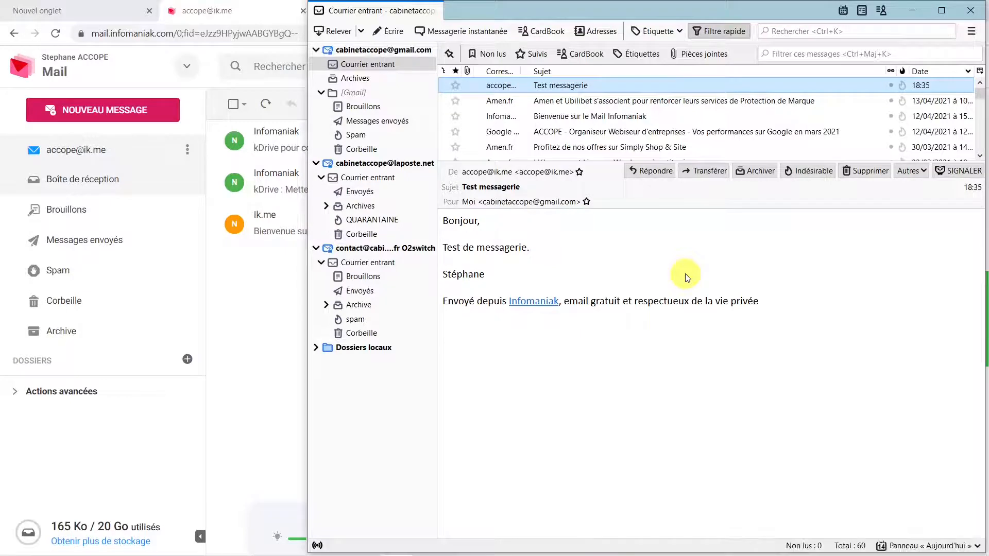
{"action": "left_click", "coordinate": [648, 172]}
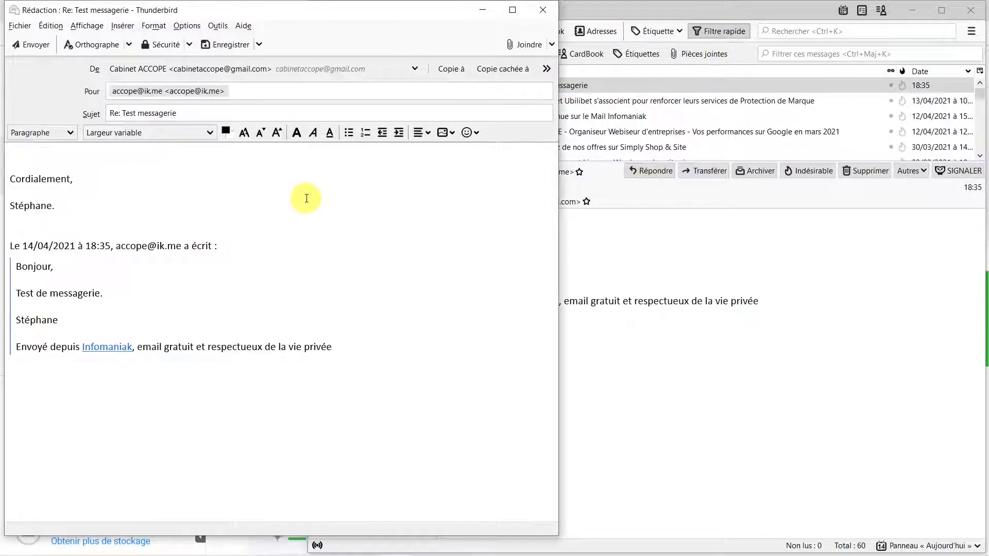
Step: Send the reply 'Bonjour, Bien reç', check Gmail's Sent folder, then return to the Infomaniak Chrome tab
{"action": "type", "text": "Bono"}
{"action": "type", "text": "jour,"}
{"action": "key", "text": "Return"}
{"action": "type", "text": "Bien reçu."}
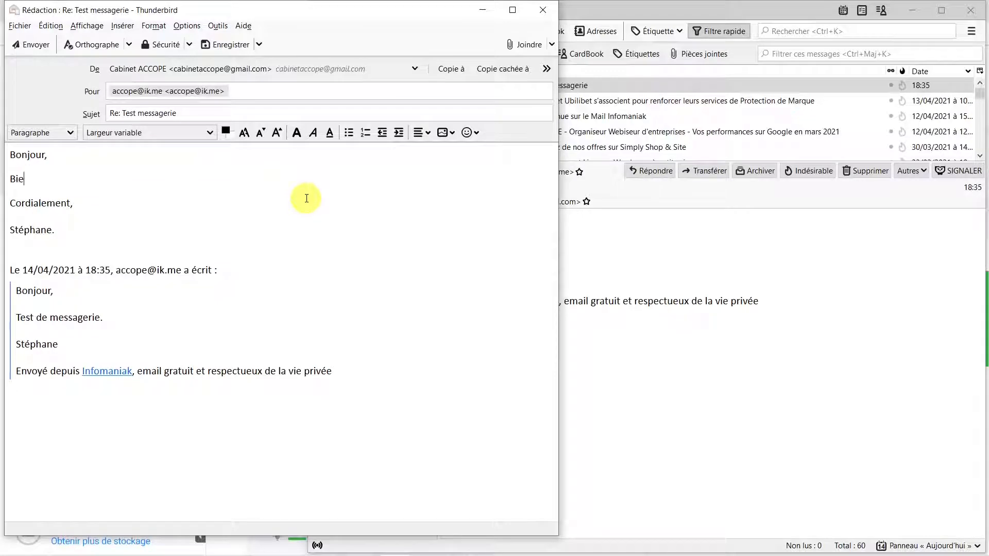
{"action": "left_click", "coordinate": [26, 45]}
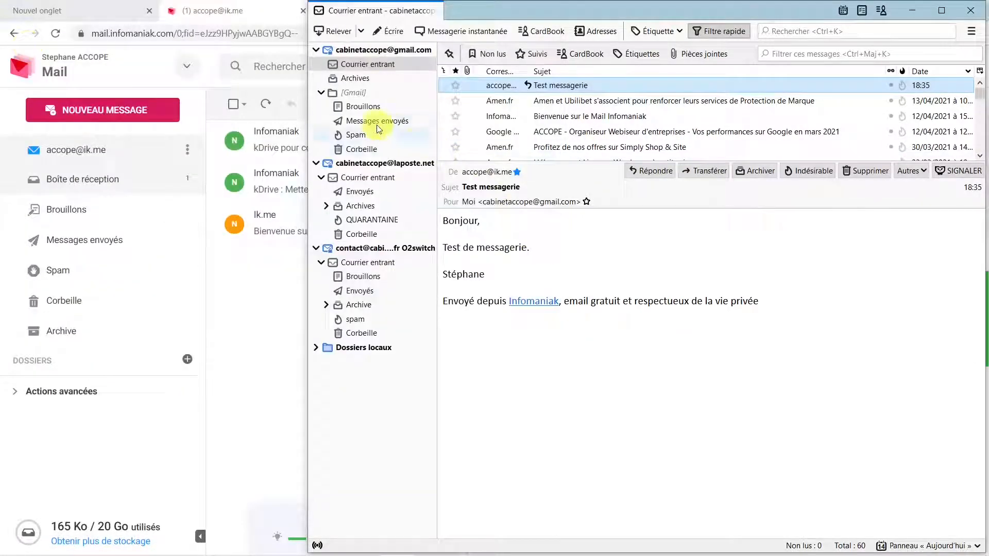
{"action": "left_click", "coordinate": [401, 124]}
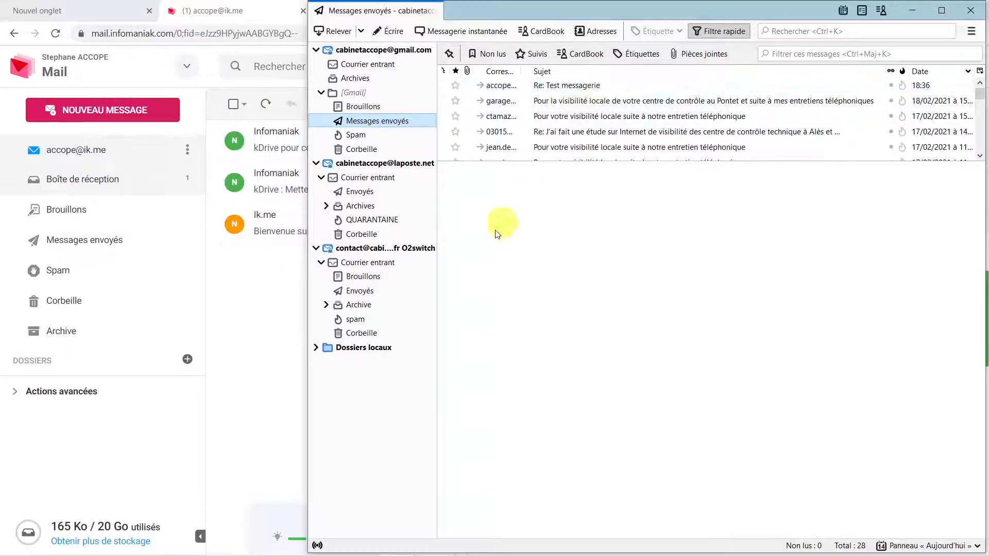
{"action": "left_click", "coordinate": [209, 12]}
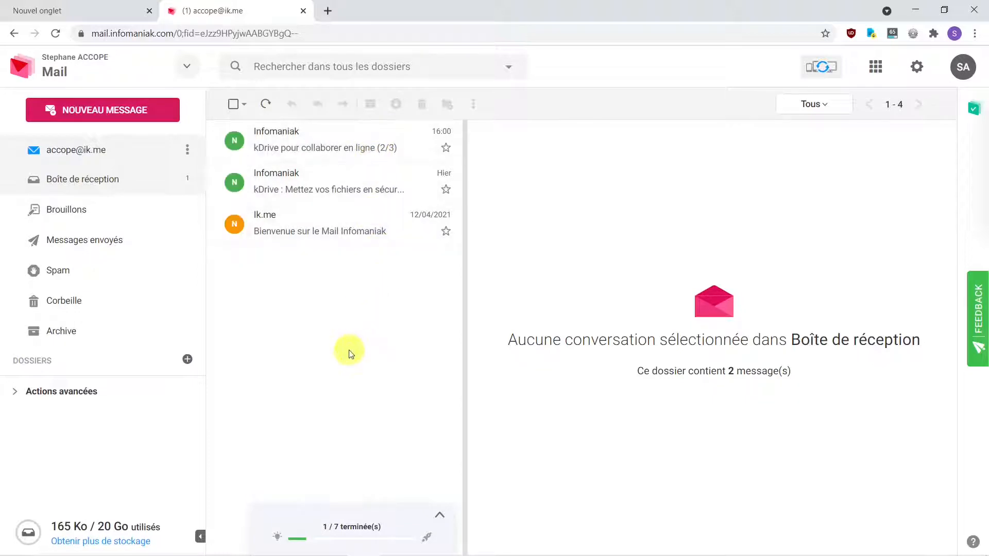
Step: Refresh the Infomaniak inbox, read the Test messagerie conversation's reply, then go back to Thunderbird
{"action": "left_click", "coordinate": [266, 105]}
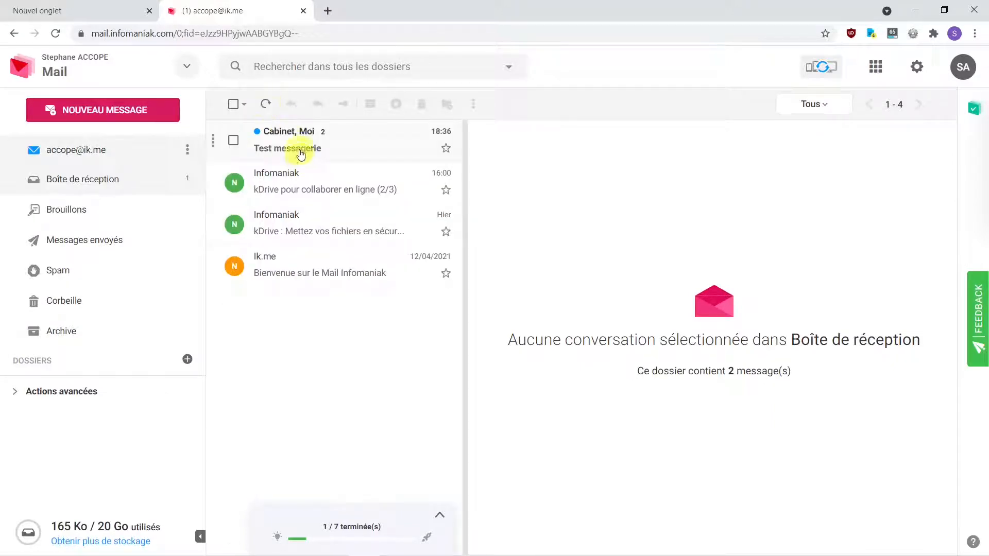
{"action": "left_click", "coordinate": [296, 145]}
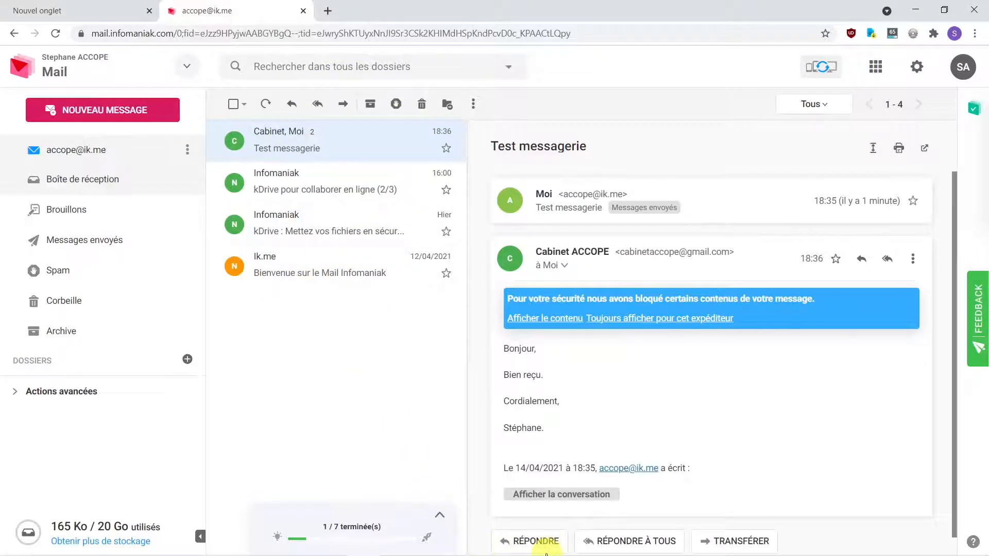
{"action": "mouse_move", "coordinate": [546, 555]}
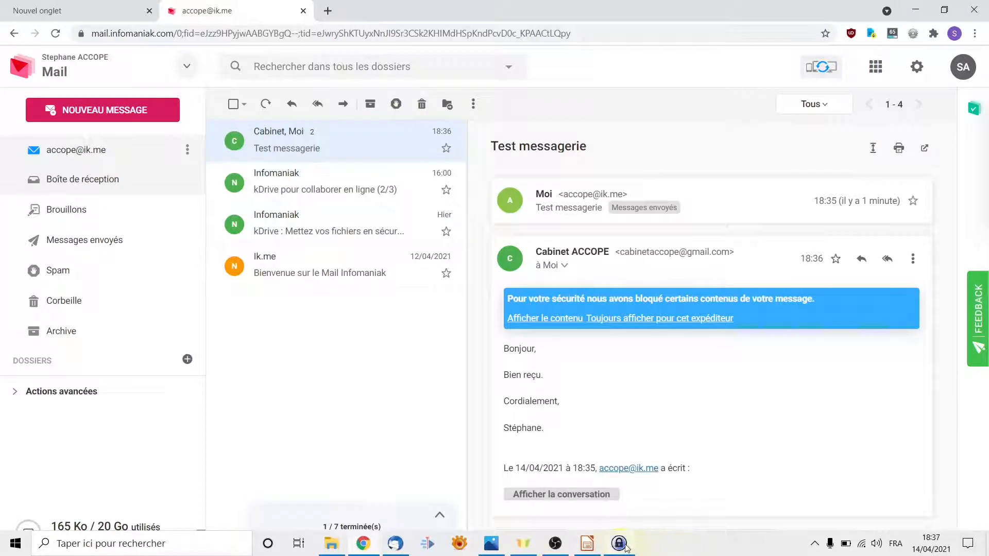
{"action": "left_click", "coordinate": [395, 545]}
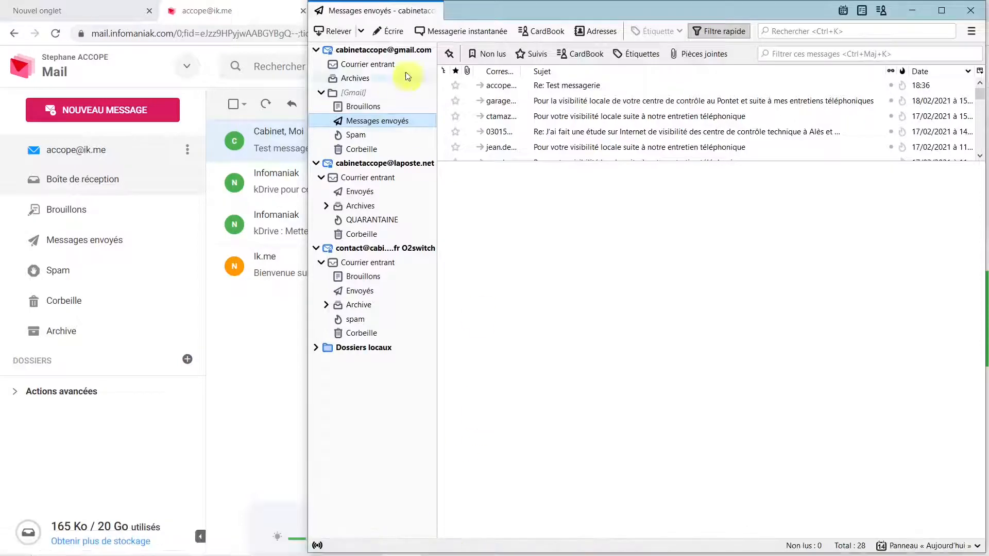
Step: From the Gmail account overview, choose 'Courrier électronique' to add an existing address
{"action": "left_click", "coordinate": [397, 52]}
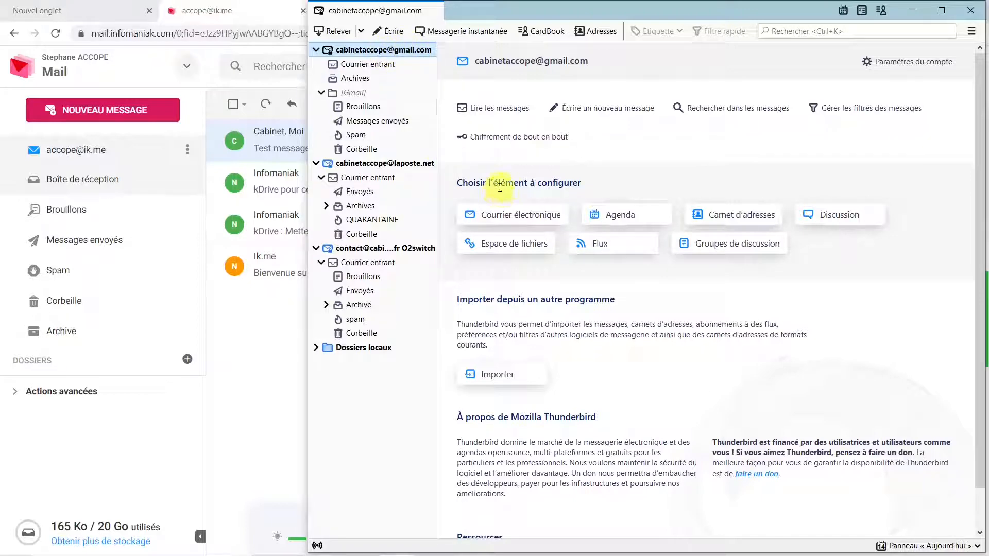
{"action": "left_click", "coordinate": [531, 219]}
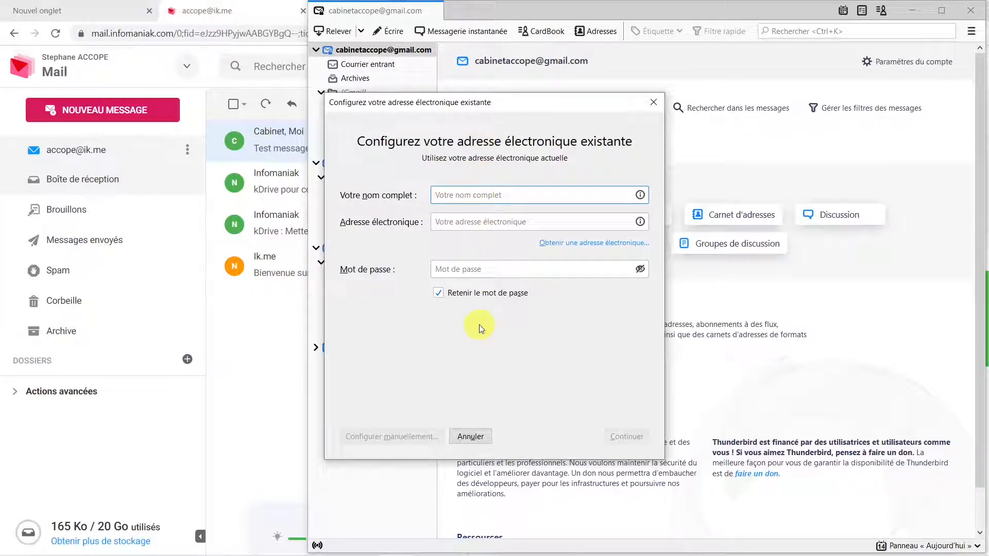
Step: Enter the full name and paste the ik.me username copied from KeePass as the e-mail address
{"action": "type", "text": "Stéphane ACCOPE"}
{"action": "left_click", "coordinate": [491, 222]}
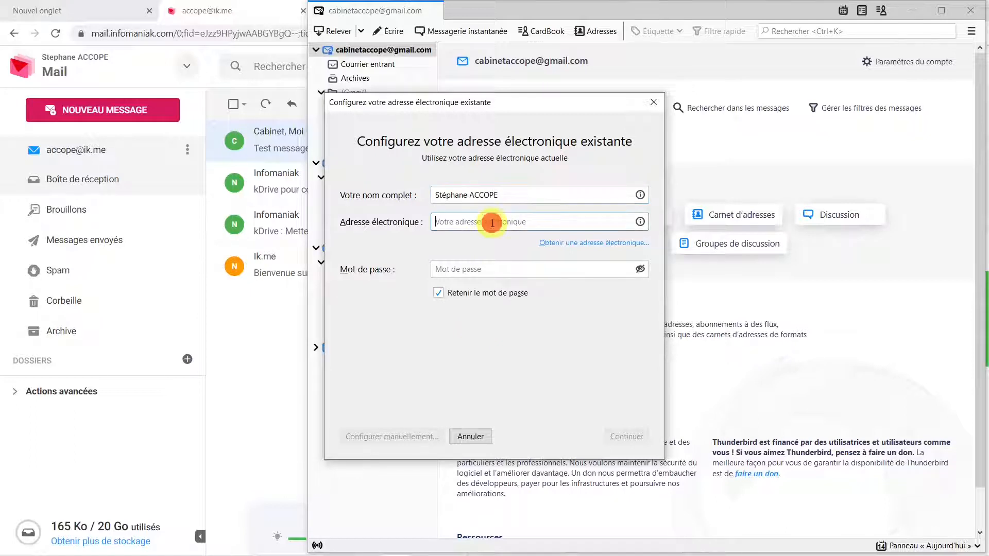
{"action": "mouse_move", "coordinate": [514, 555]}
{"action": "left_click", "coordinate": [620, 543]}
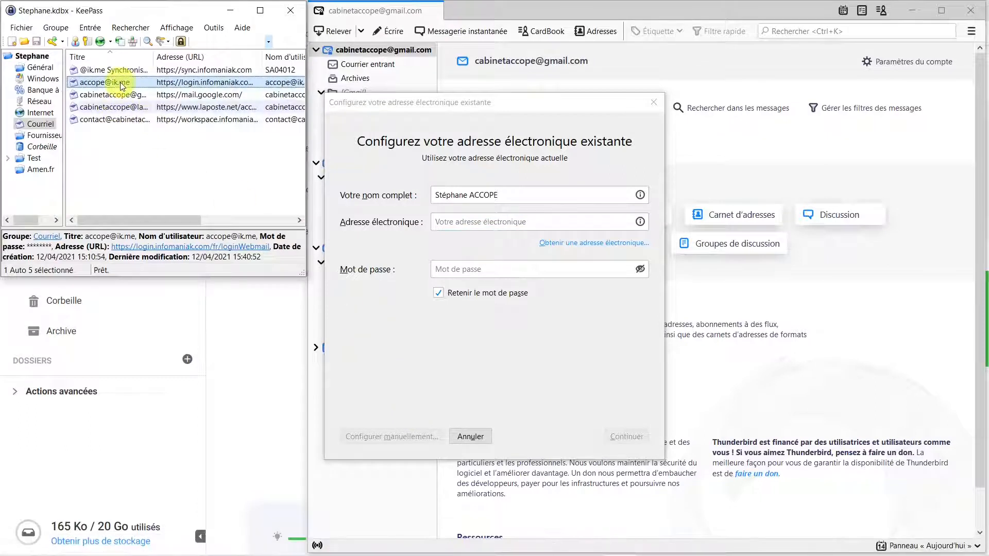
{"action": "right_click", "coordinate": [122, 85]}
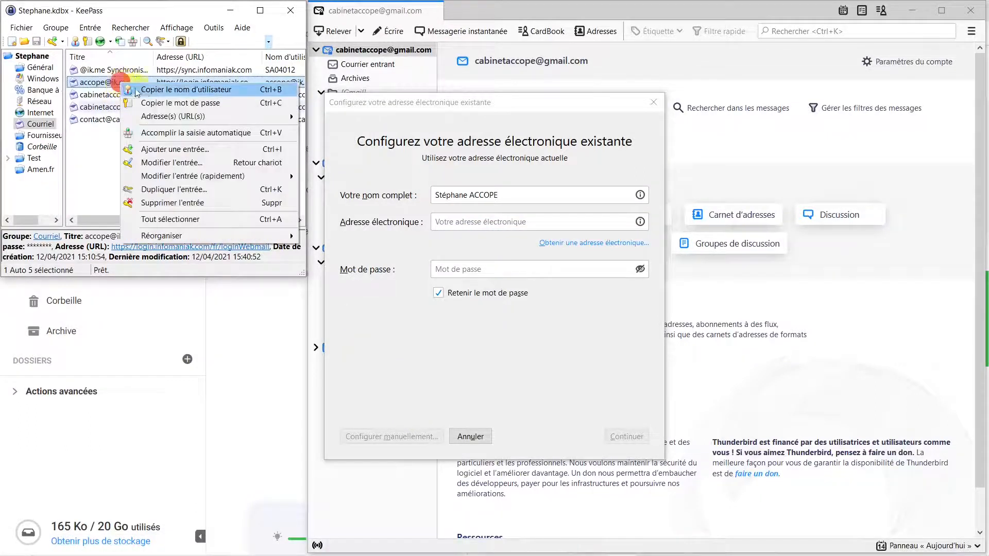
{"action": "left_click", "coordinate": [145, 90]}
{"action": "left_click", "coordinate": [512, 221]}
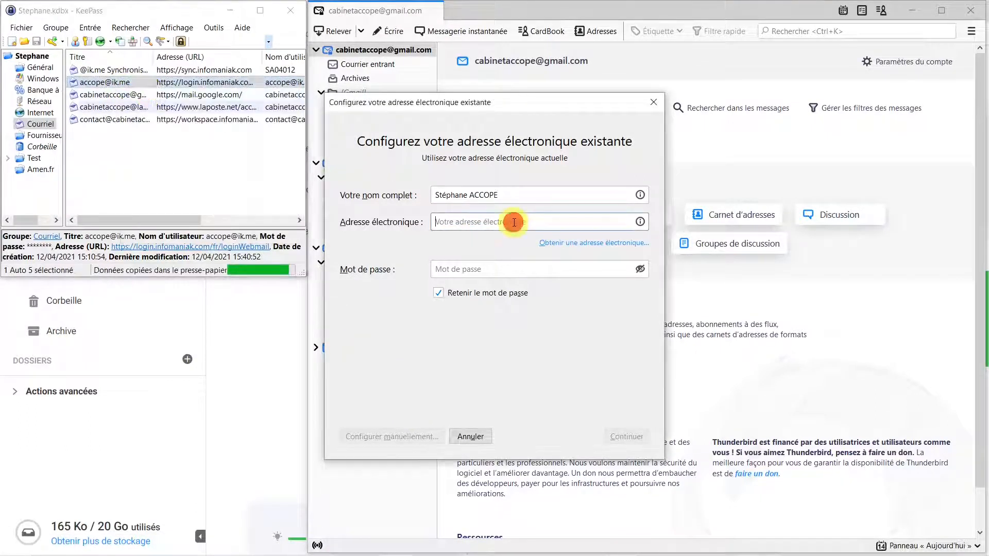
{"action": "key", "text": "ctrl+v"}
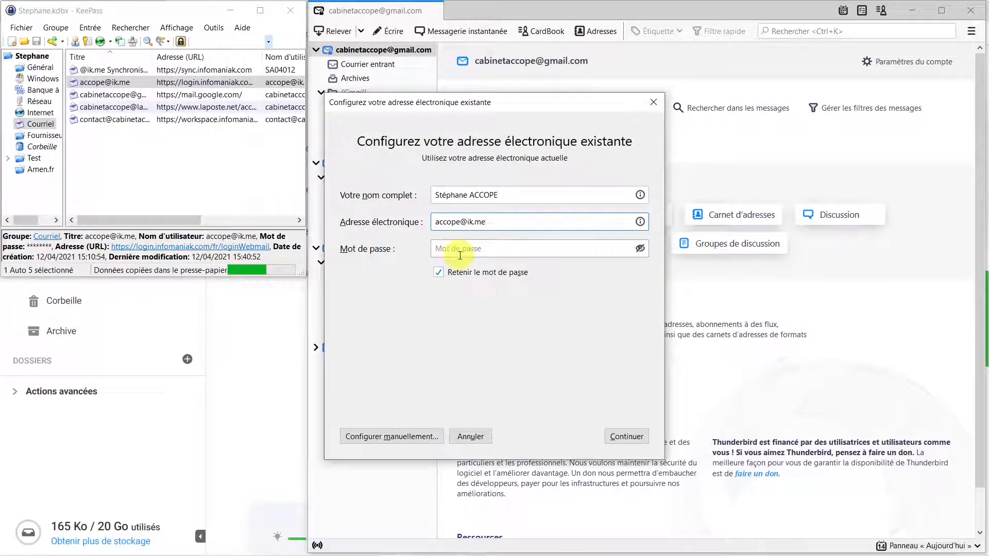
Step: Paste the account password copied from KeePass and run the server configuration lookup
{"action": "right_click", "coordinate": [111, 82]}
{"action": "left_click", "coordinate": [144, 103]}
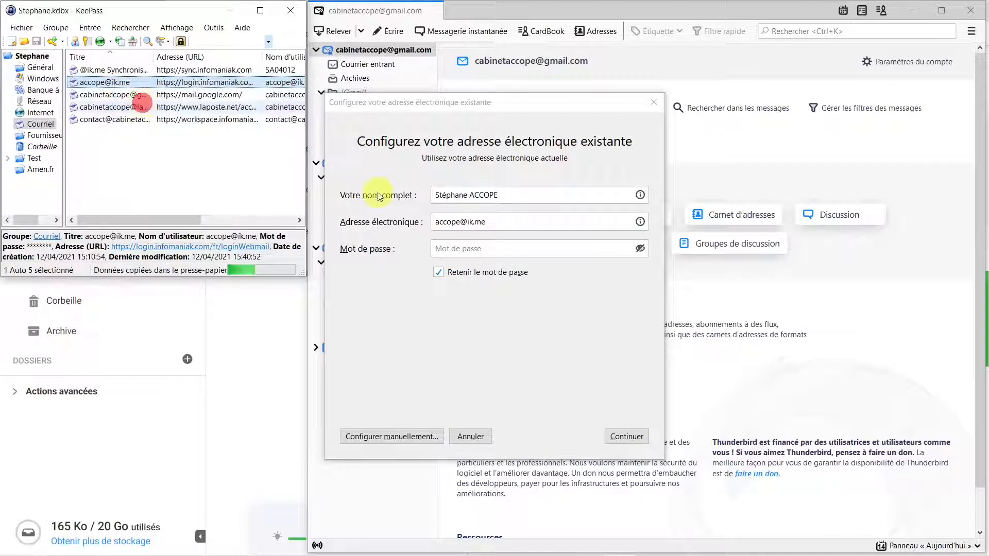
{"action": "left_click", "coordinate": [454, 248]}
{"action": "key", "text": "ctrl+v"}
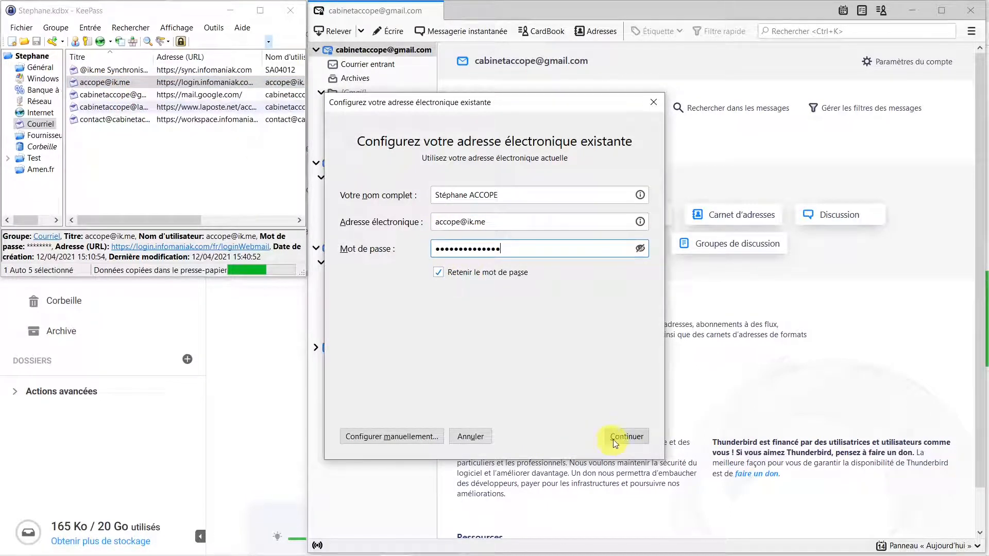
{"action": "left_click", "coordinate": [631, 437]}
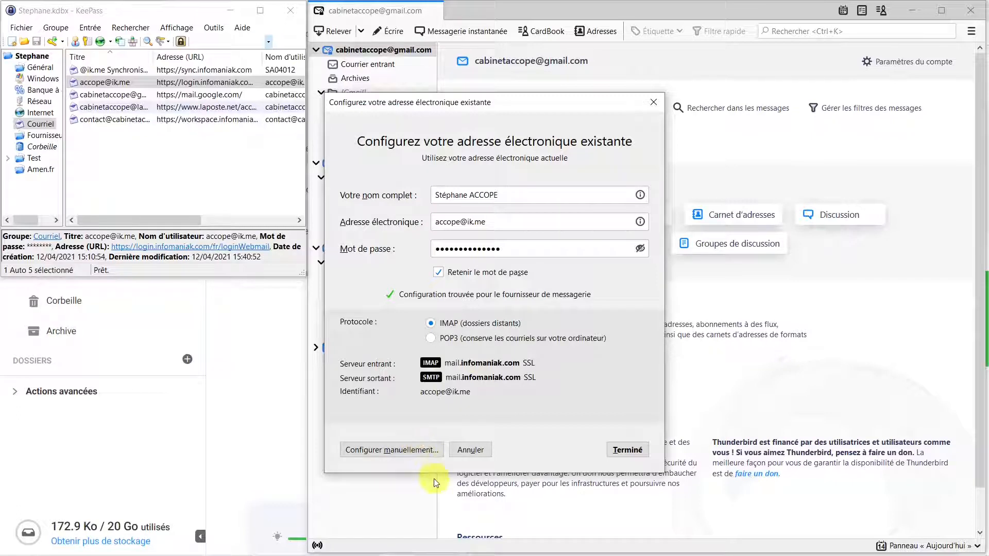
{"action": "mouse_move", "coordinate": [476, 554]}
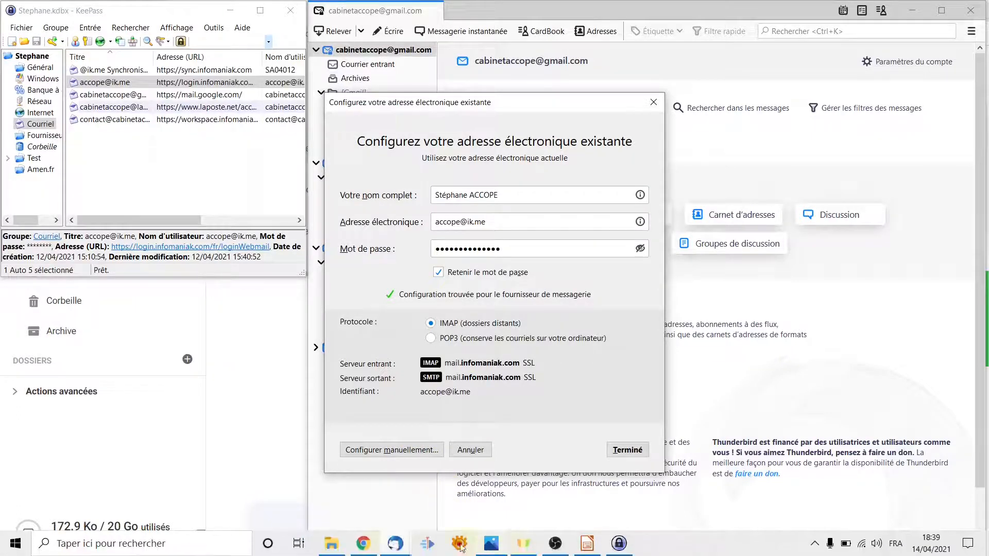
{"action": "mouse_move", "coordinate": [395, 549]}
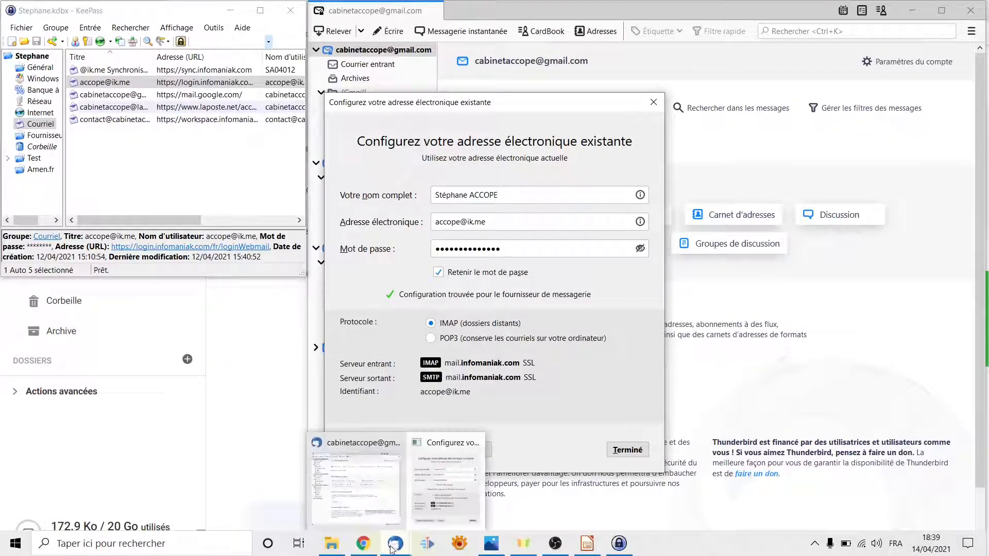
{"action": "left_click", "coordinate": [587, 543]}
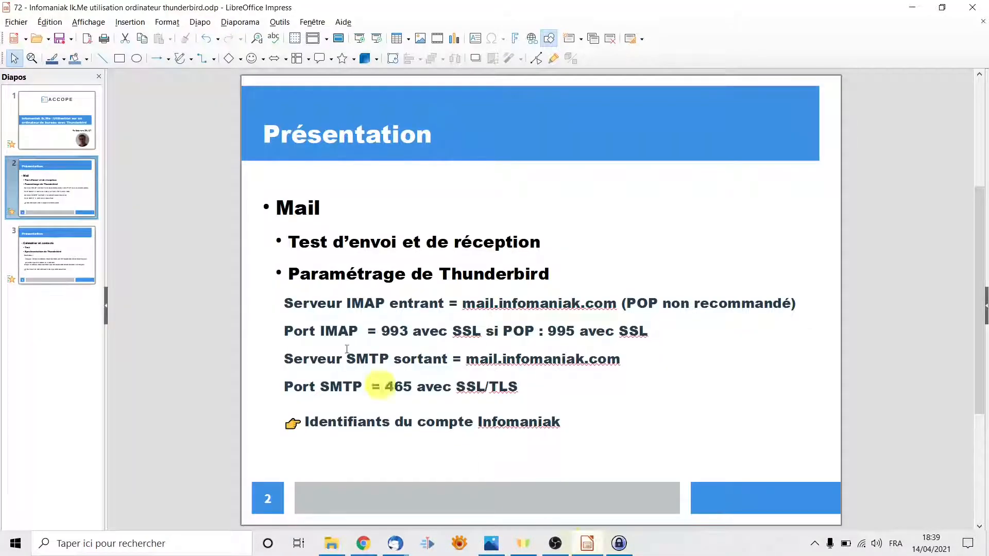
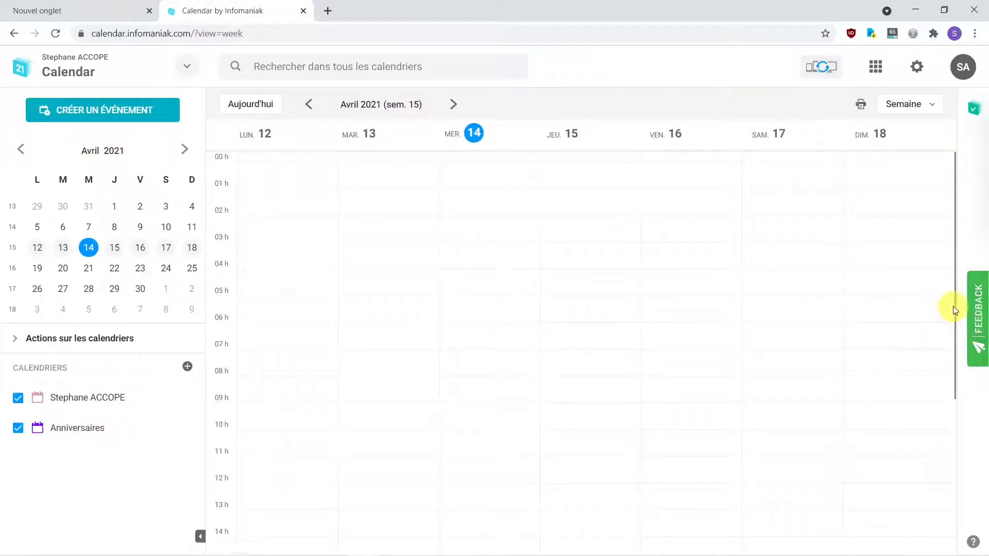
Step: Save a 'Test ACCOPE' event on Wednesday 14 at 17:00 with location Test
{"action": "left_click_drag", "start_coordinate": [954, 306], "coordinate": [958, 326]}
{"action": "scroll", "coordinate": [410, 452], "scroll_direction": "down", "scroll_amount": 4}
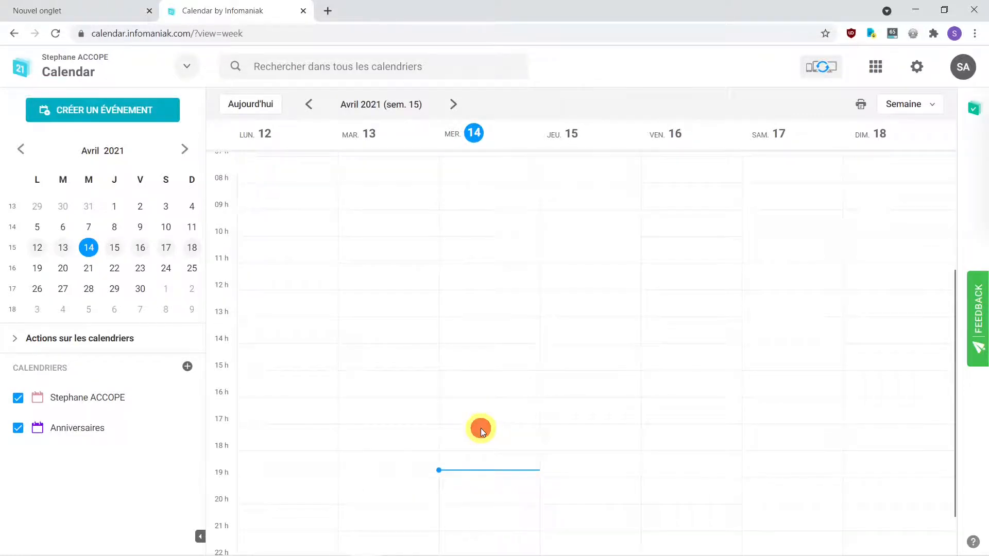
{"action": "left_click", "coordinate": [480, 428]}
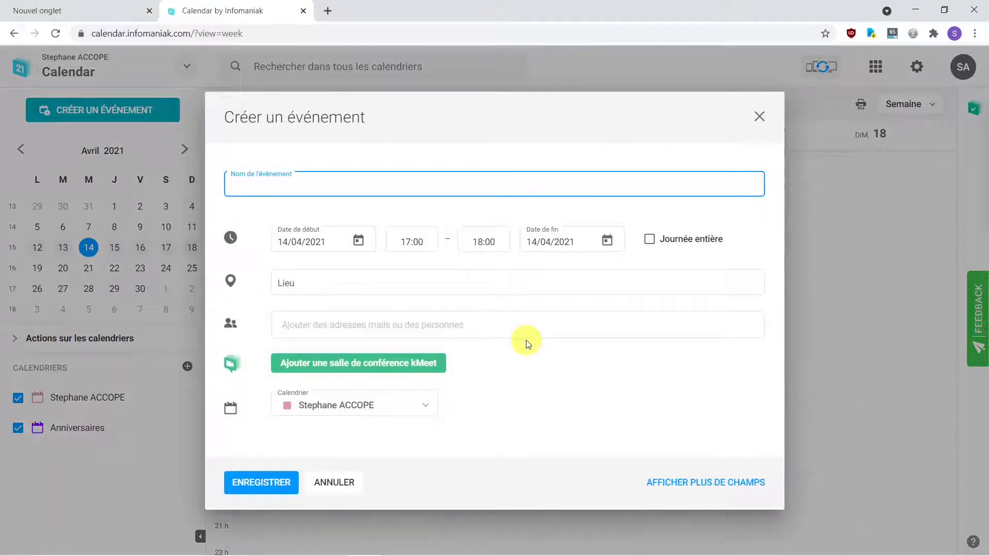
{"action": "type", "text": "Te"}
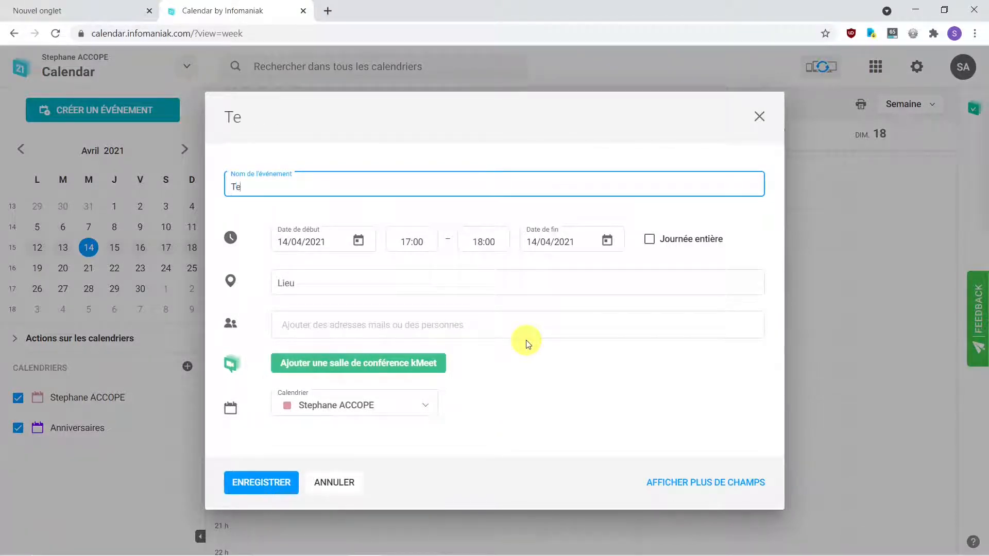
{"action": "type", "text": "st ACCOPE"}
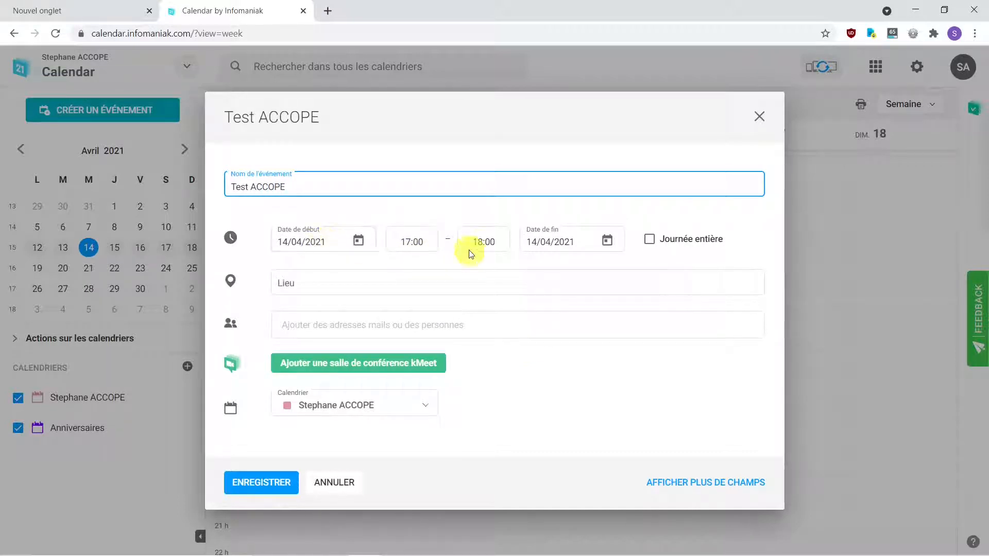
{"action": "left_click", "coordinate": [345, 287]}
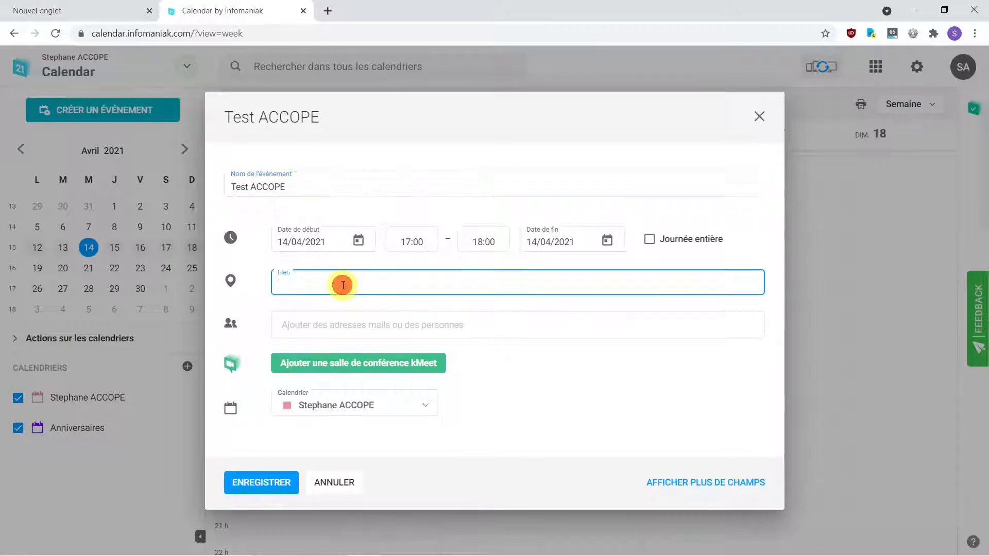
{"action": "type", "text": "Test"}
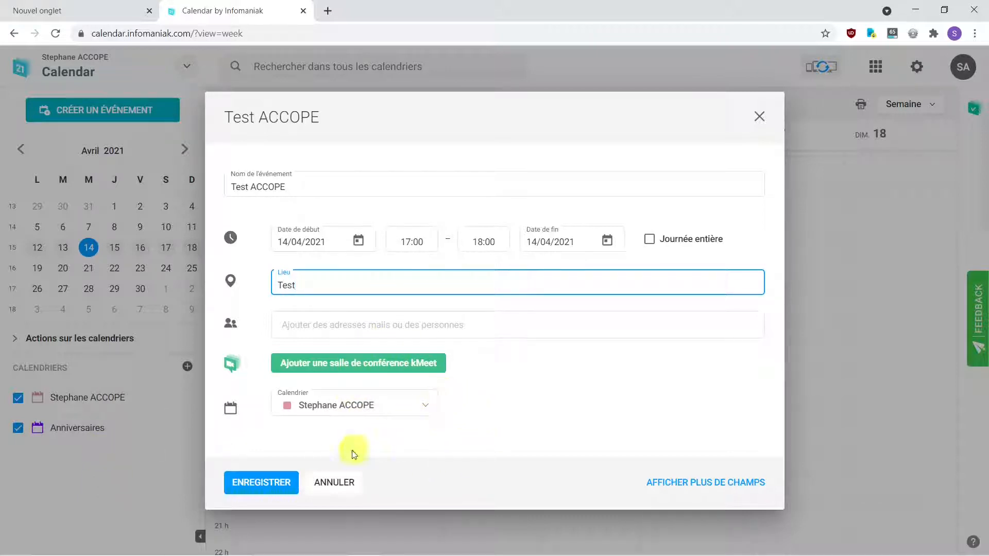
{"action": "left_click", "coordinate": [273, 488]}
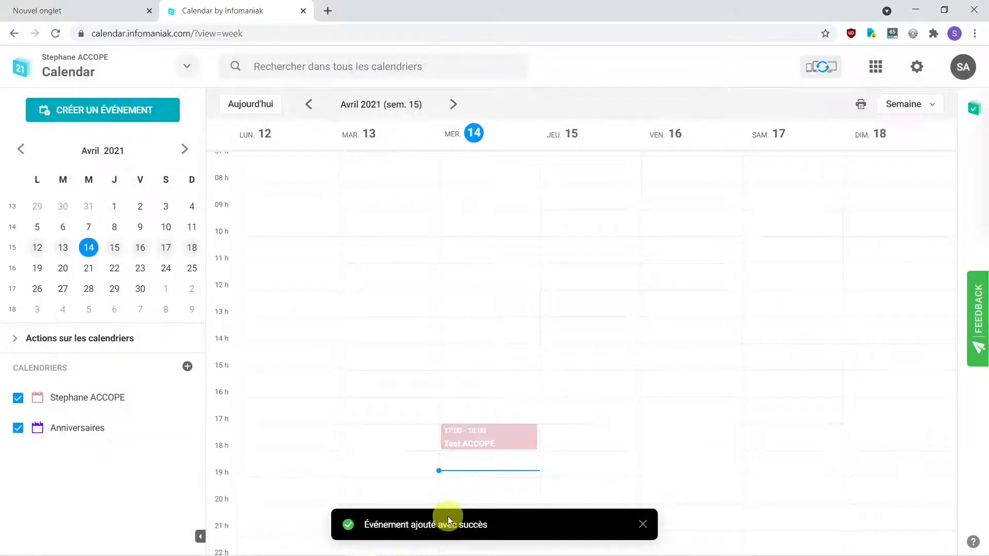
Step: Dismiss the event-added confirmation and discard the stray new-event form
{"action": "left_click", "coordinate": [643, 525]}
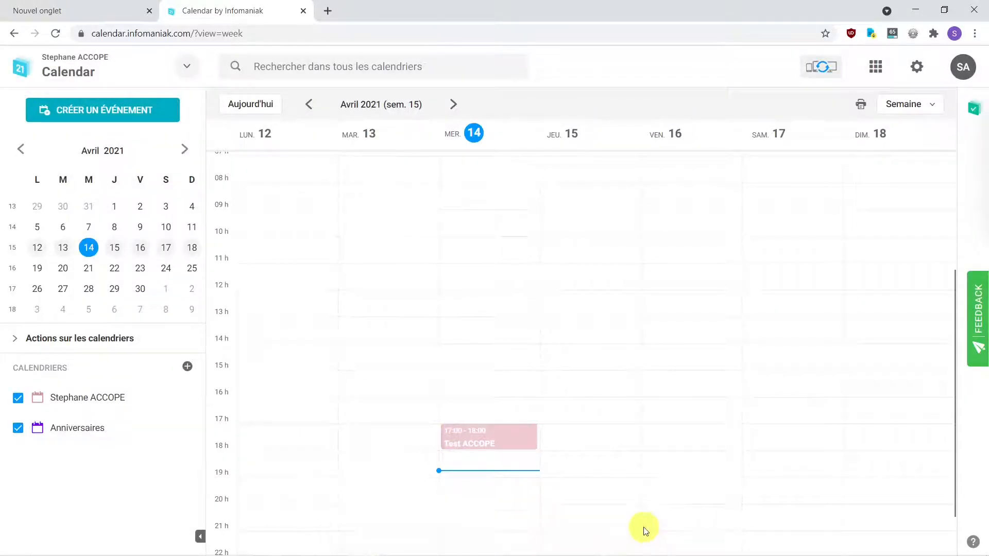
{"action": "left_click", "coordinate": [639, 512]}
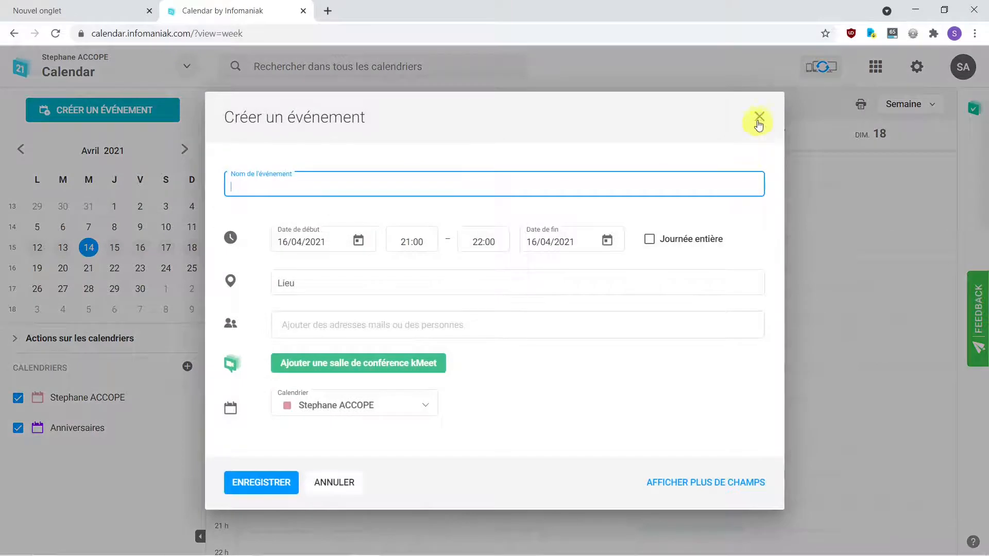
{"action": "left_click", "coordinate": [757, 115]}
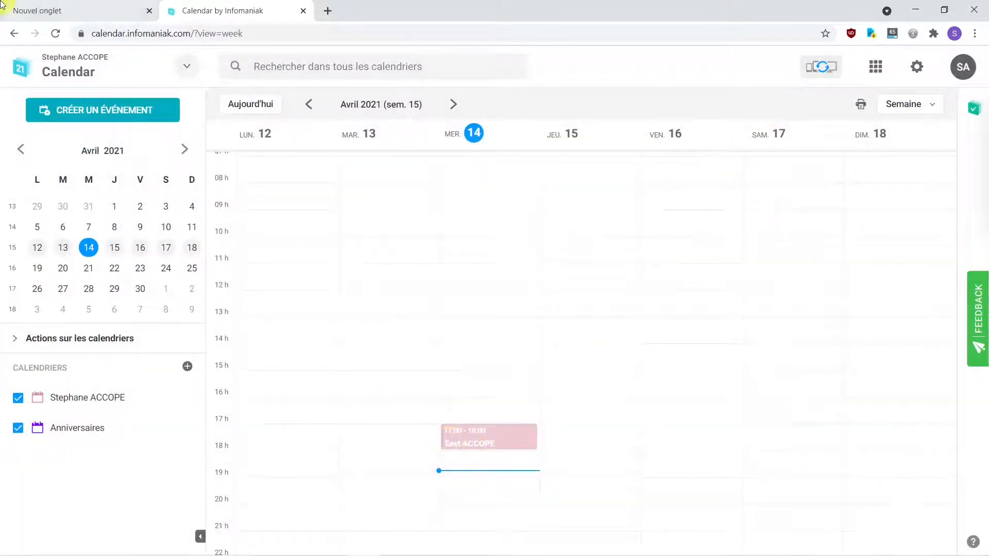
Step: In Contacts, start a new contact with the test name, company ACCOPE and role Président
{"action": "left_click", "coordinate": [187, 70]}
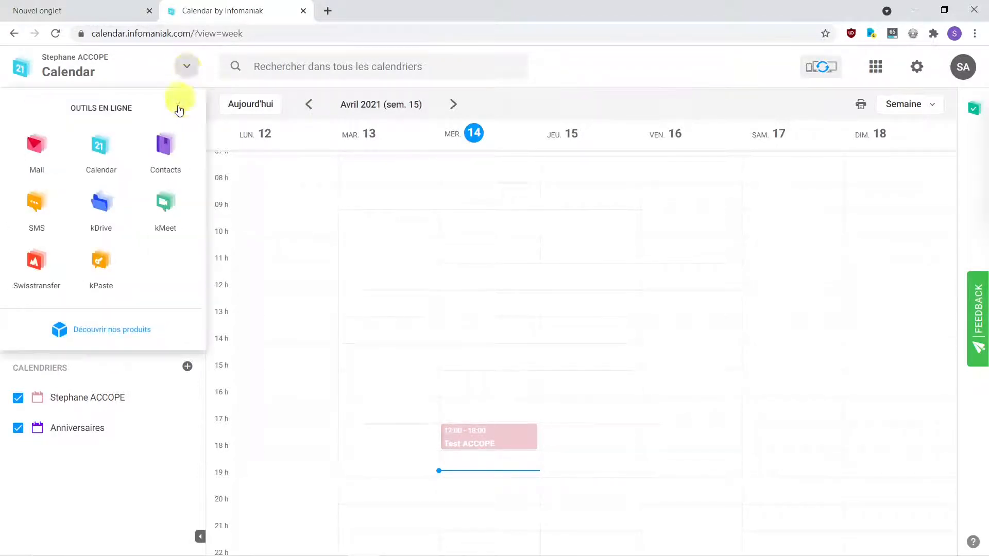
{"action": "left_click", "coordinate": [165, 149]}
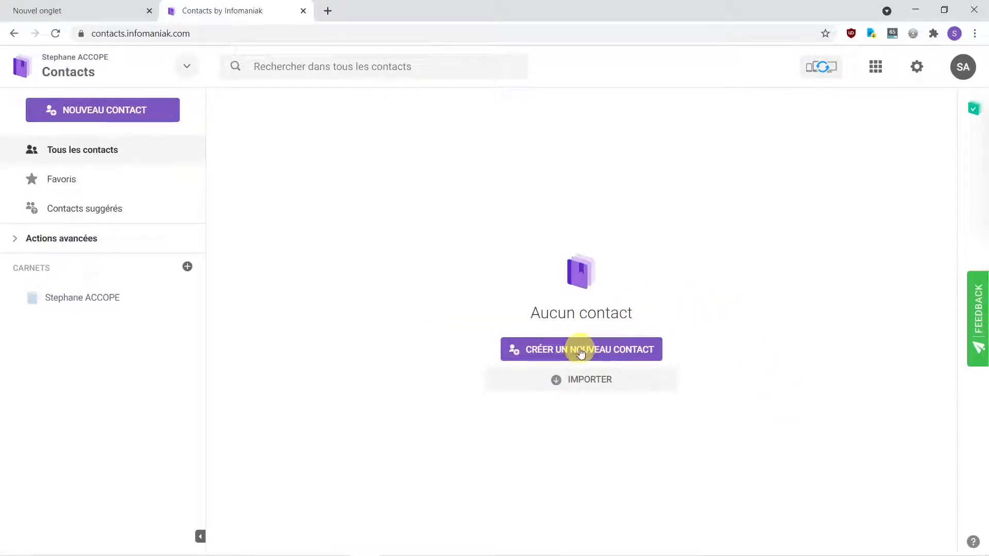
{"action": "left_click", "coordinate": [581, 352]}
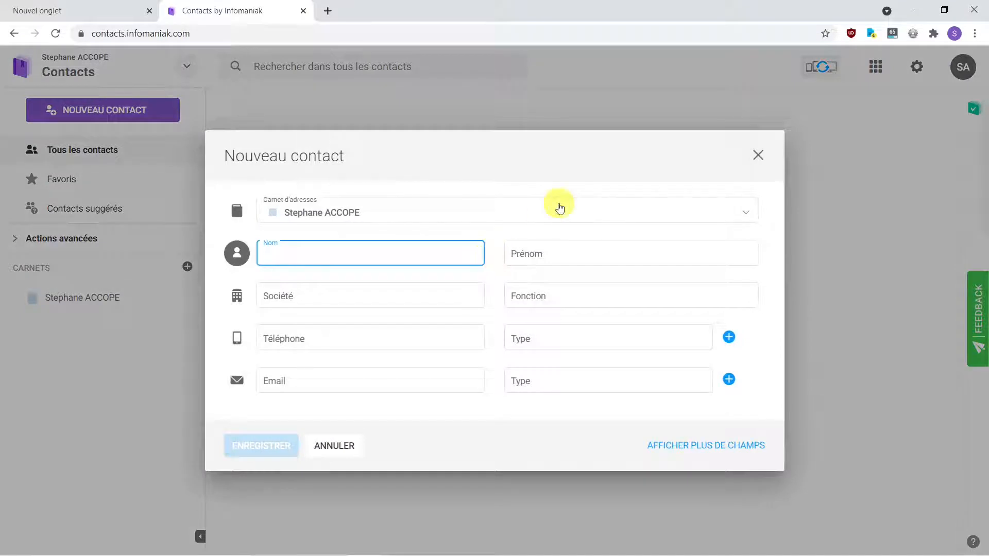
{"action": "type", "text": "Test ACCOPE"}
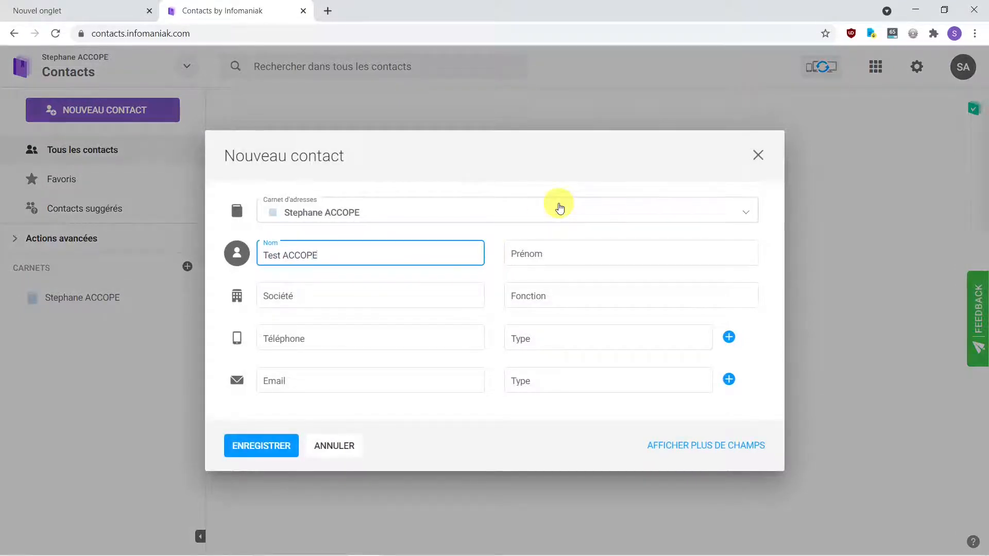
{"action": "left_click", "coordinate": [639, 255]}
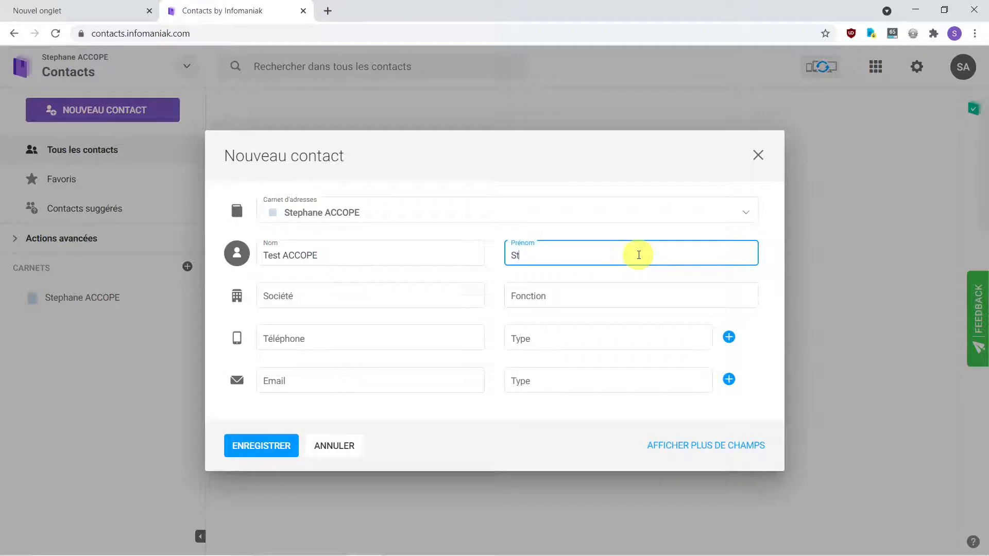
{"action": "type", "text": "é"}
{"action": "left_click", "coordinate": [343, 295]}
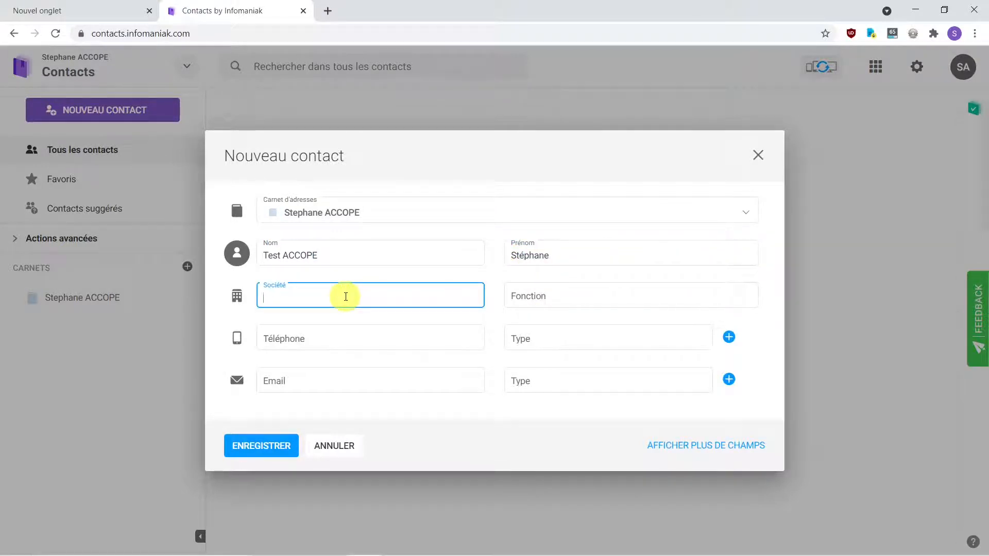
{"action": "type", "text": "ACCOPE"}
{"action": "left_click", "coordinate": [529, 301]}
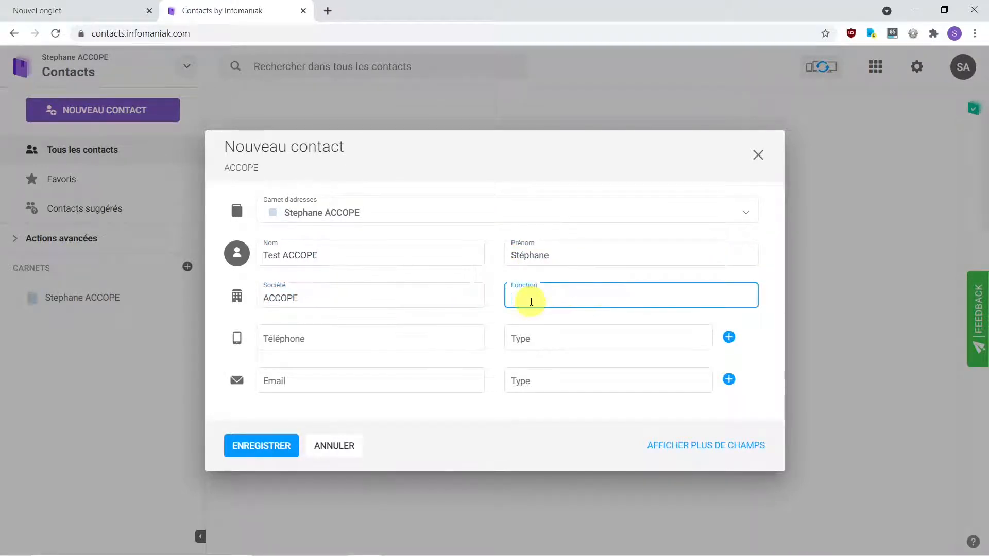
{"action": "type", "text": "Président"}
Step: Mark the phone number as Portable, add a Professionnel e-mail address, and save the contact
{"action": "left_click", "coordinate": [397, 336]}
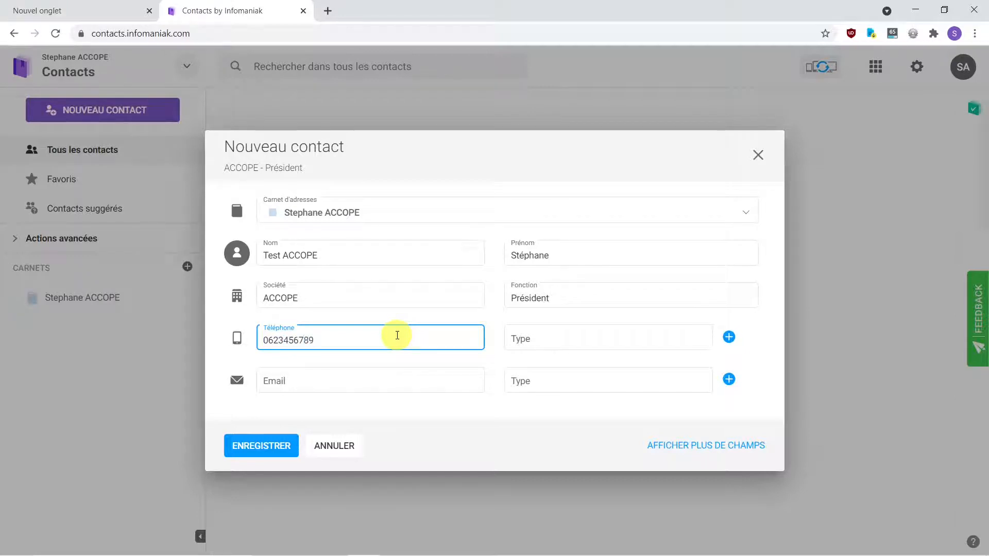
{"action": "left_click", "coordinate": [563, 337]}
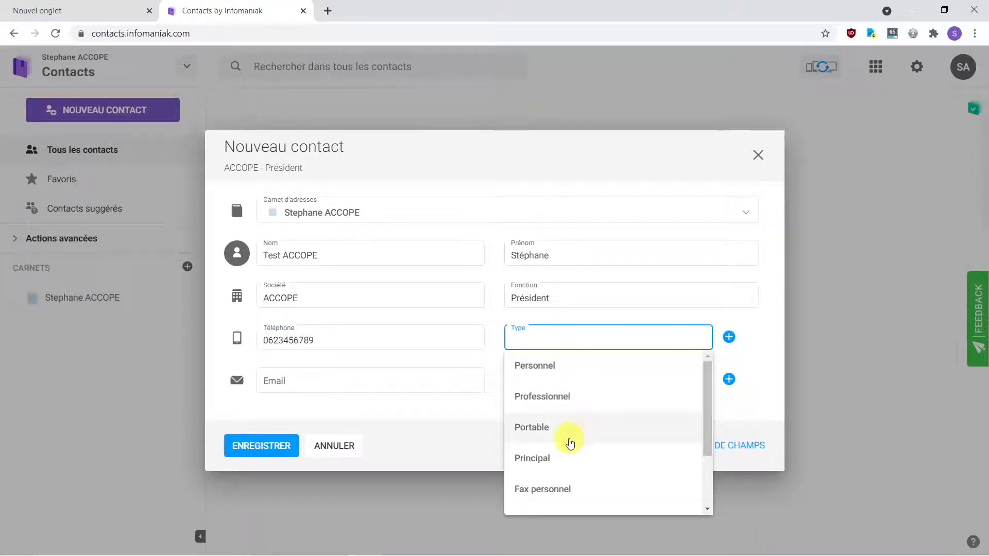
{"action": "left_click", "coordinate": [570, 442]}
{"action": "left_click", "coordinate": [319, 385]}
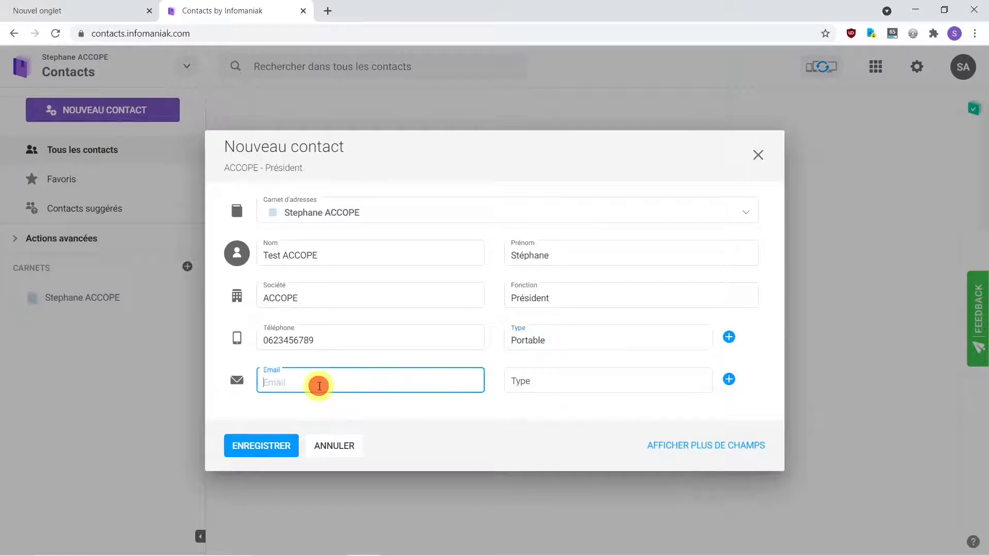
{"action": "type", "text": "tes"}
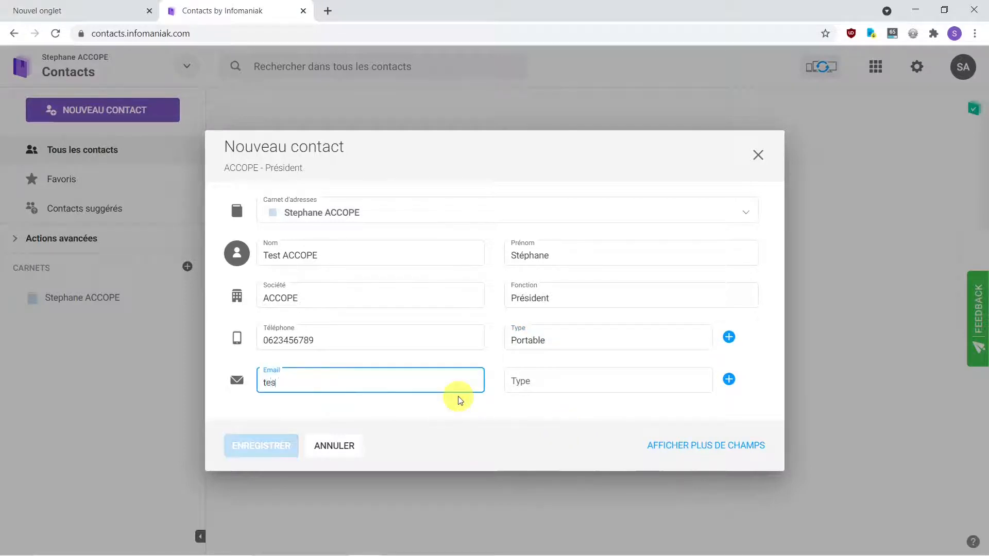
{"action": "type", "text": "t@accope."}
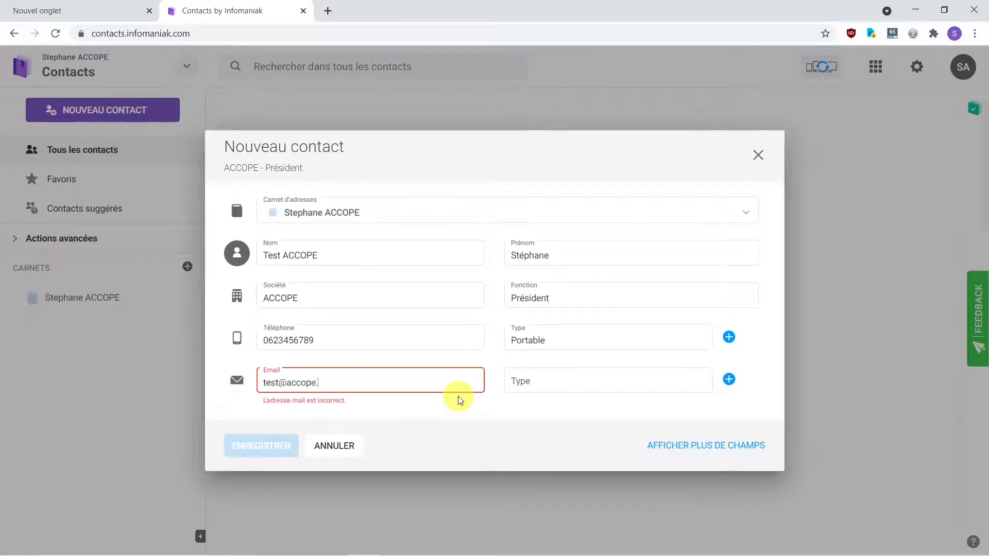
{"action": "type", "text": "test"}
{"action": "left_click", "coordinate": [541, 380]}
{"action": "left_click", "coordinate": [544, 440]}
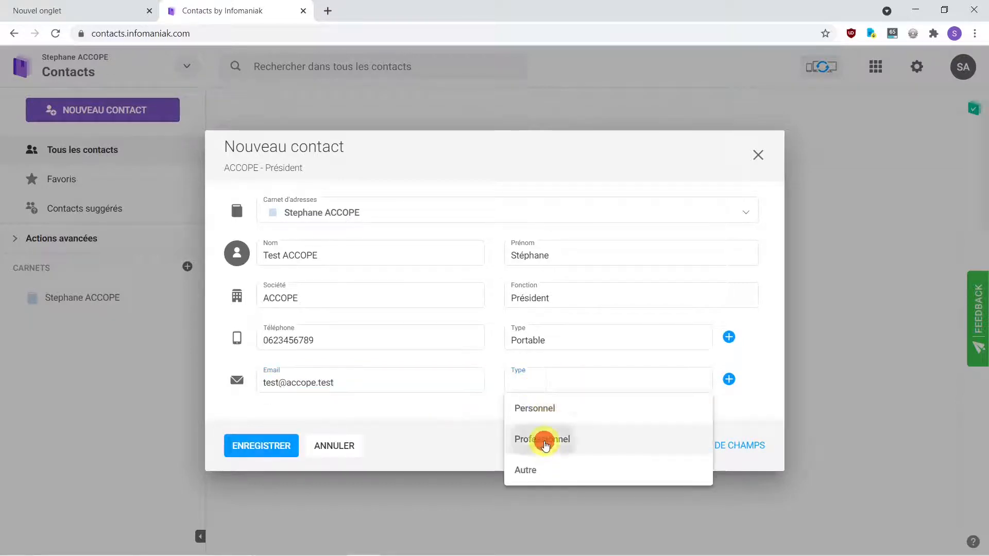
{"action": "left_click", "coordinate": [279, 453]}
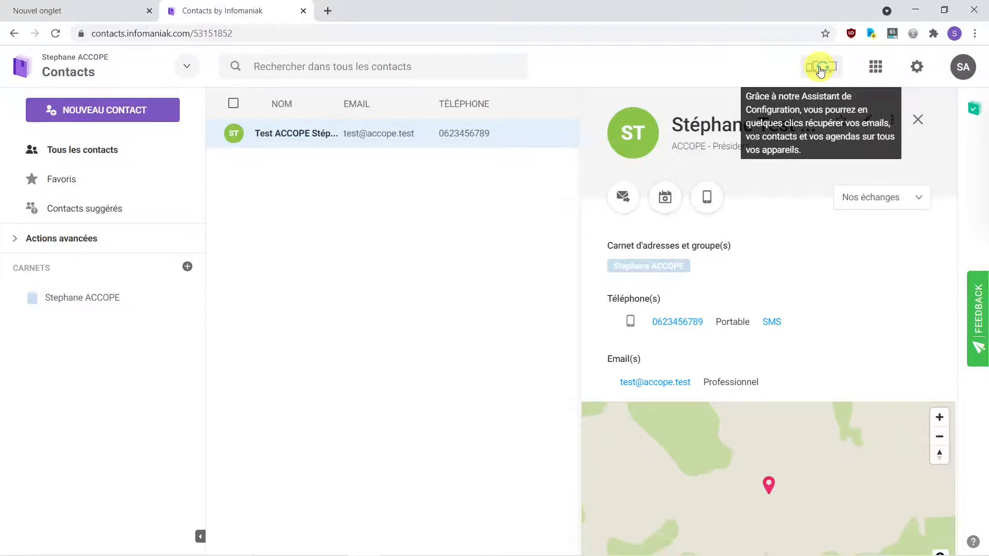
Step: Choose this Windows computer and Mes Contacts & Calendriers, then scroll to the CalDav Synchronizer instructions
{"action": "left_click", "coordinate": [821, 70]}
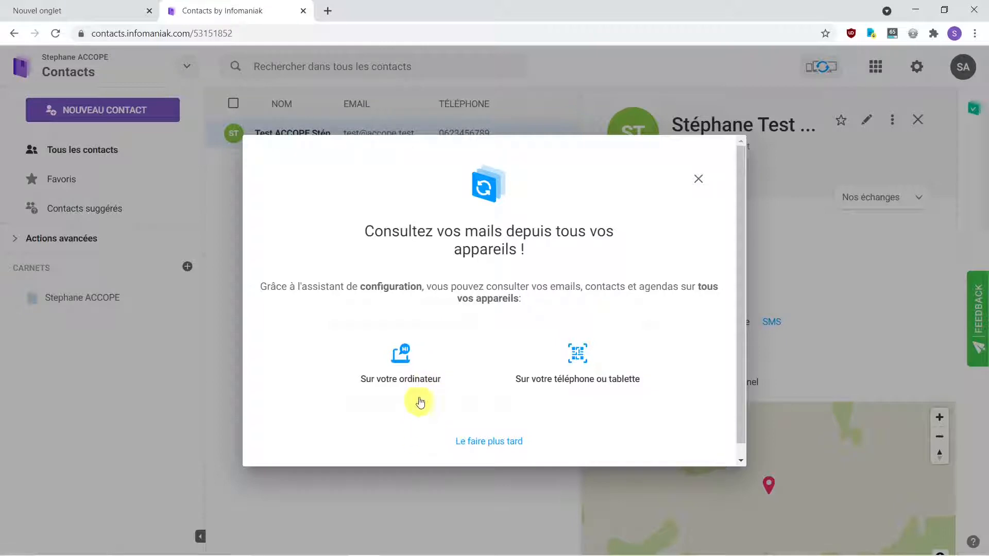
{"action": "left_click", "coordinate": [403, 366]}
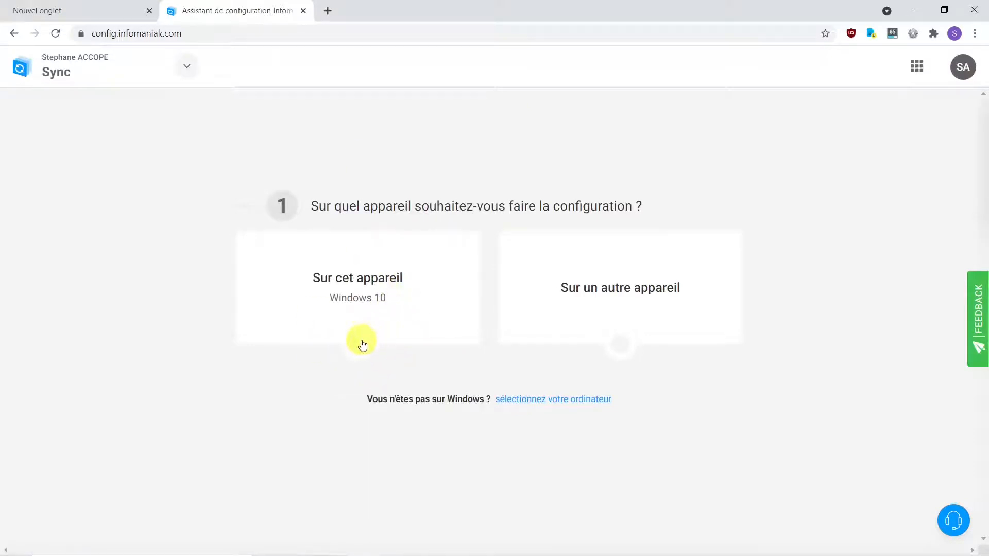
{"action": "left_click", "coordinate": [381, 295]}
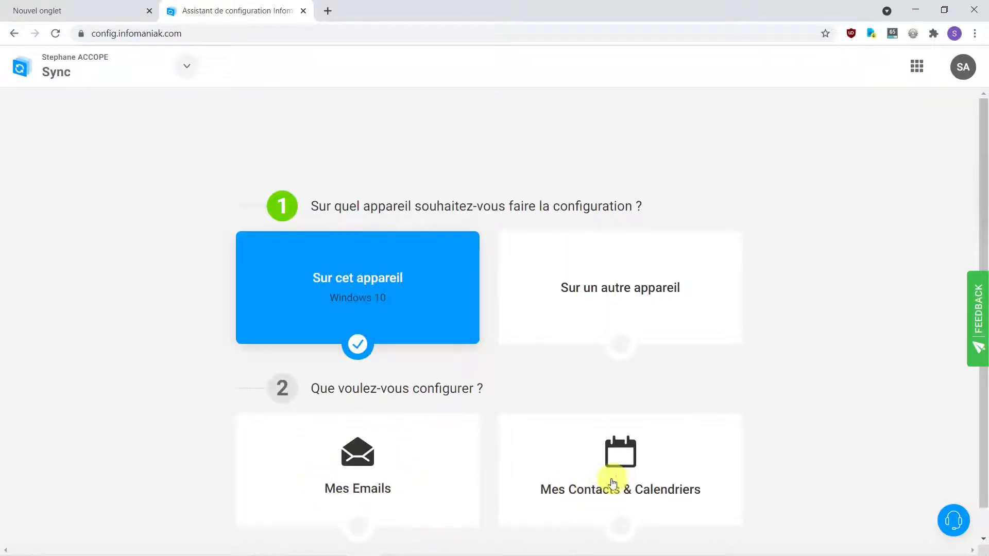
{"action": "left_click", "coordinate": [628, 471]}
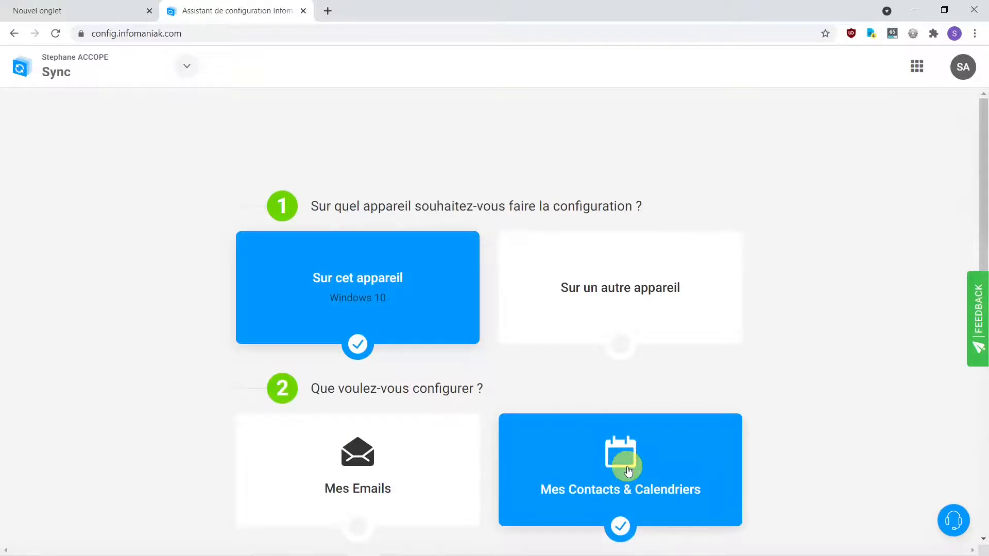
{"action": "scroll", "coordinate": [907, 442], "scroll_direction": "down", "scroll_amount": 7}
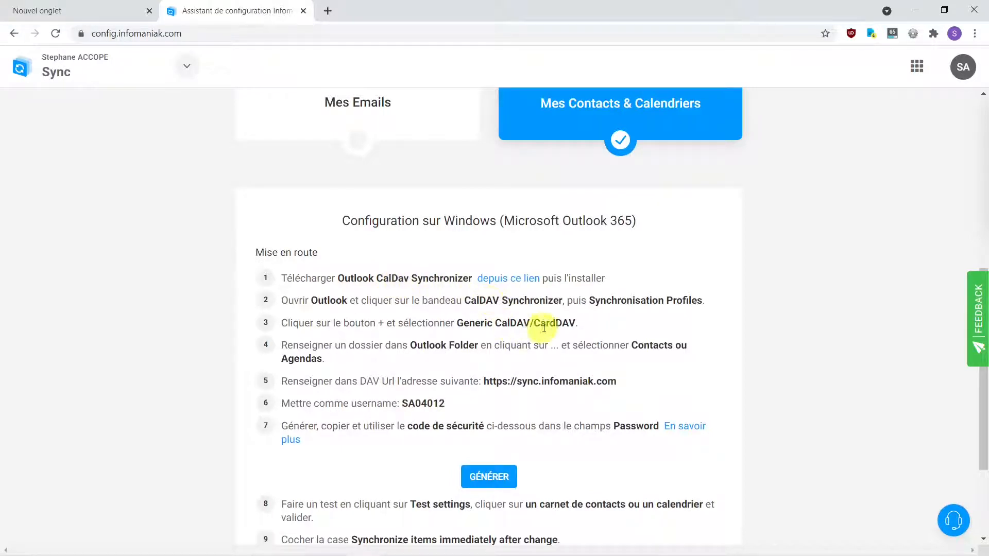
Step: Show the slide listing the TbSync and CalDAV/CardDAV provider modules, then return to Thunderbird
{"action": "mouse_move", "coordinate": [452, 554]}
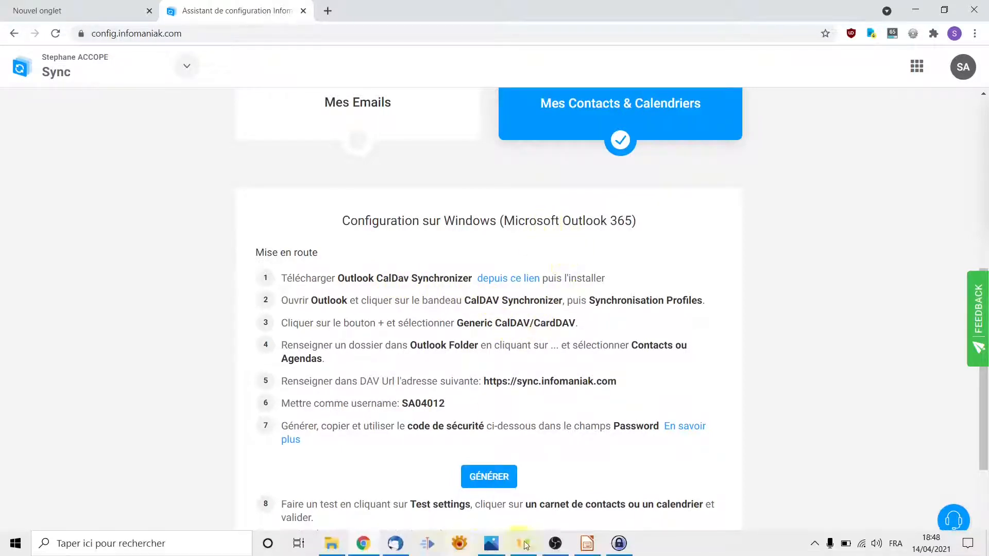
{"action": "left_click", "coordinate": [588, 545]}
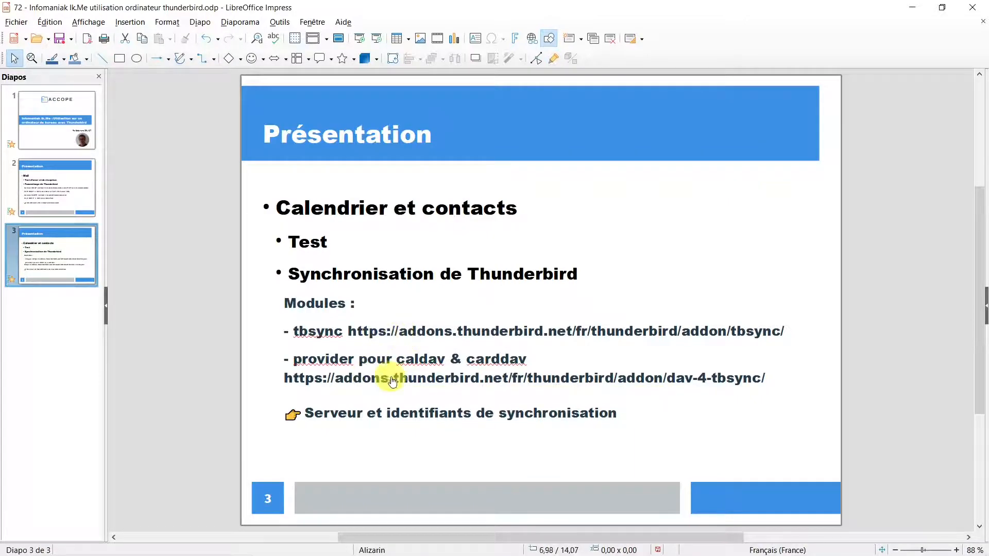
{"action": "left_click", "coordinate": [397, 543]}
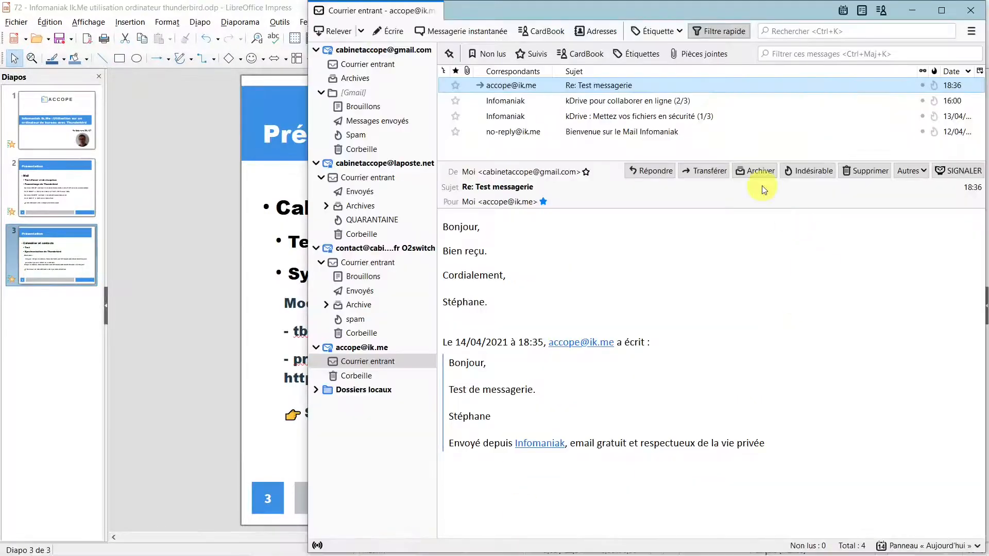
Step: Search the add-ons site for 'tbsync' and install TbSync into Thunderbird
{"action": "left_click", "coordinate": [972, 33]}
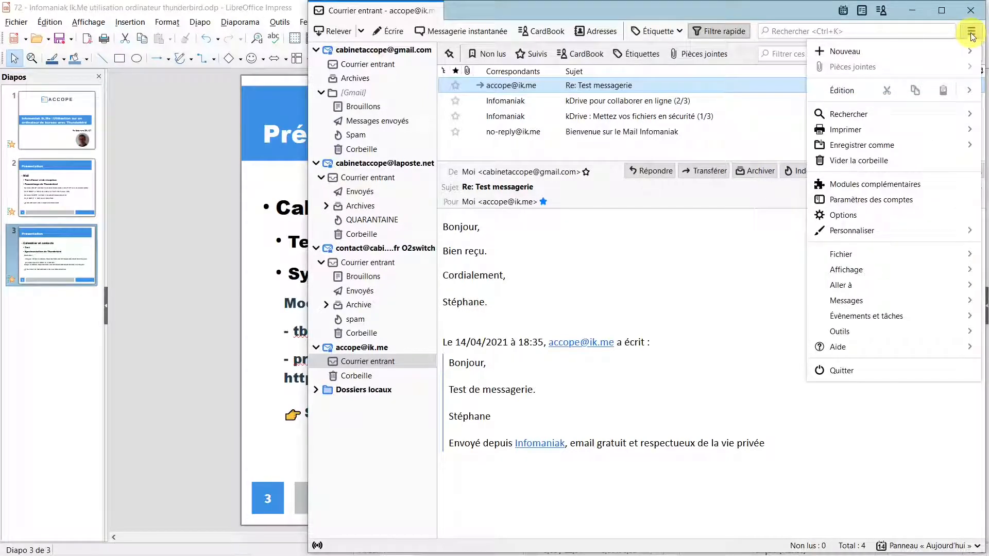
{"action": "left_click", "coordinate": [916, 185]}
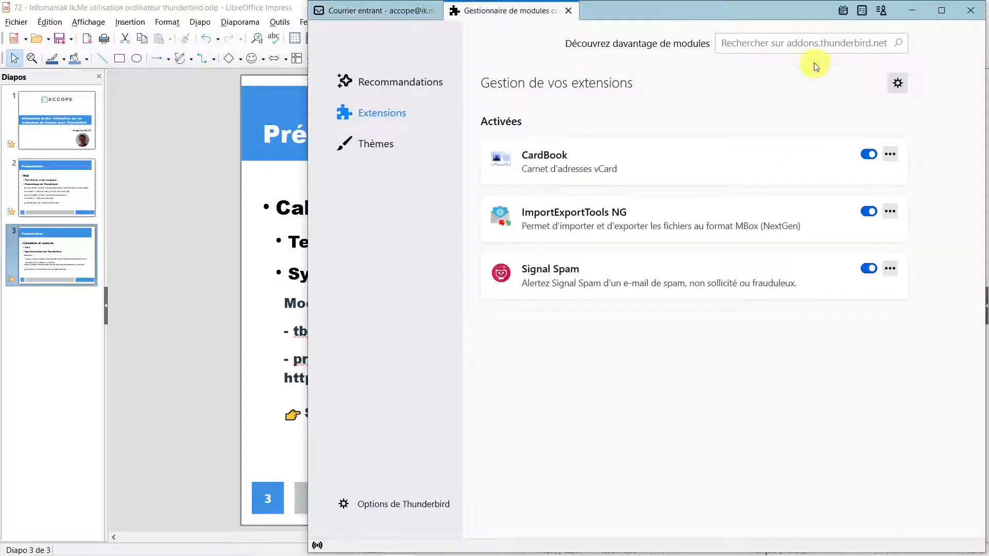
{"action": "left_click", "coordinate": [808, 47]}
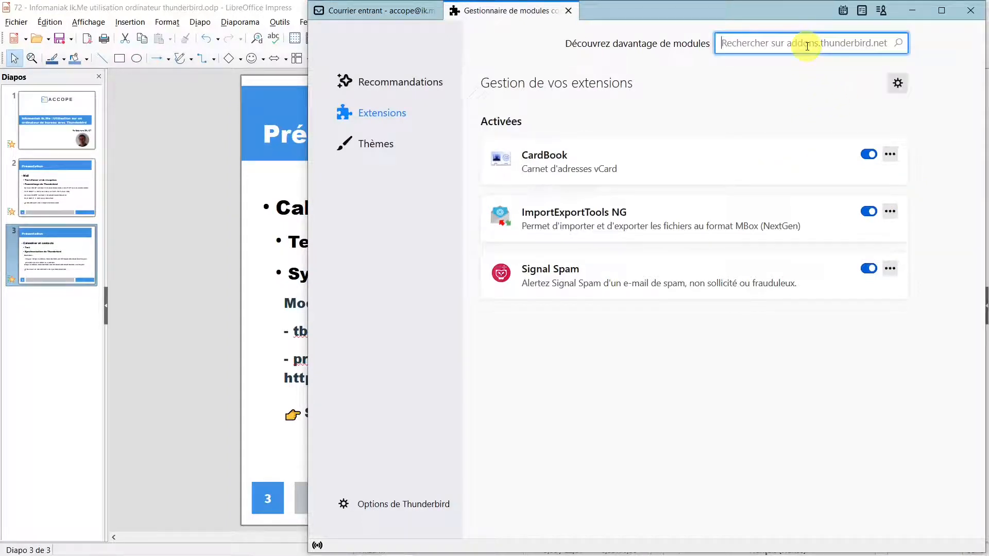
{"action": "type", "text": "tbsync"}
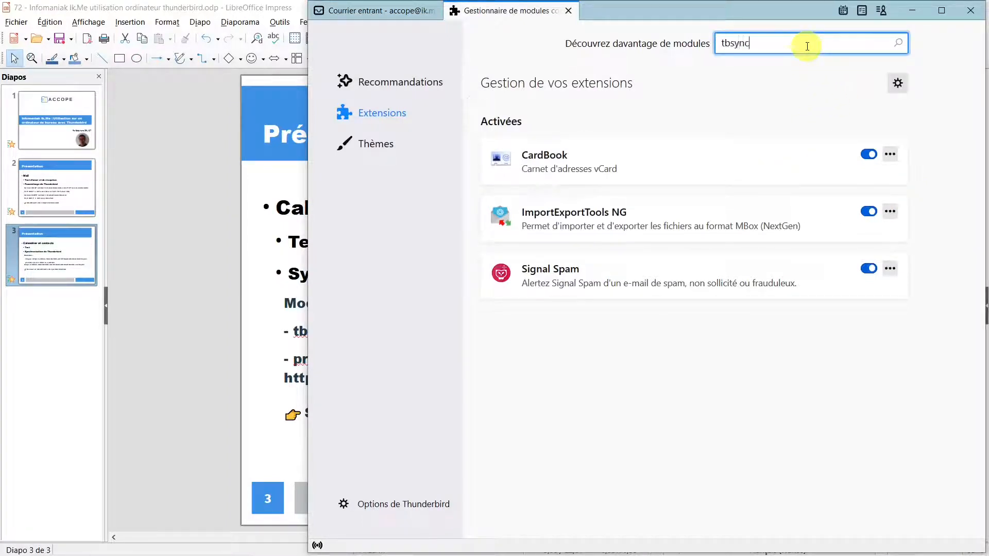
{"action": "key", "text": "Return"}
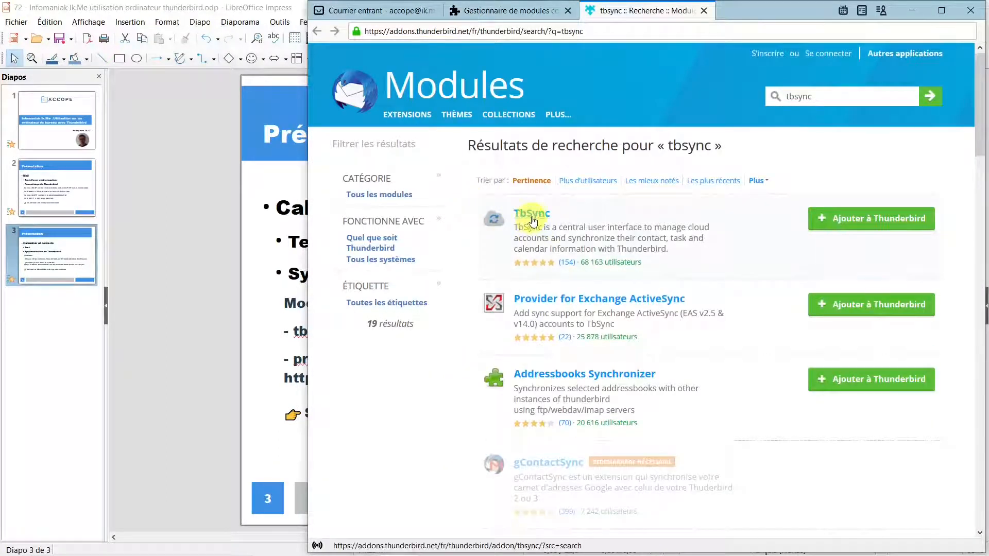
{"action": "left_click", "coordinate": [876, 226]}
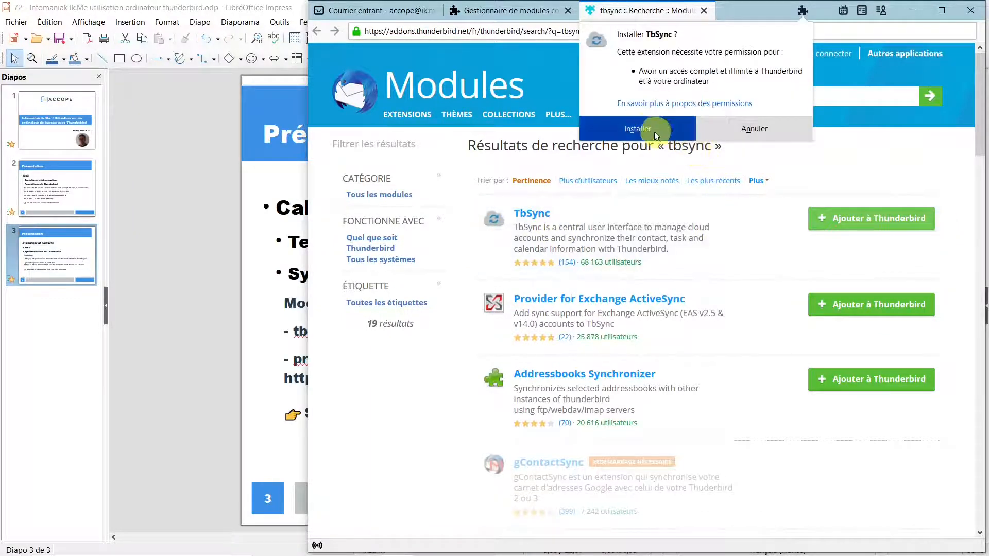
{"action": "left_click", "coordinate": [645, 130]}
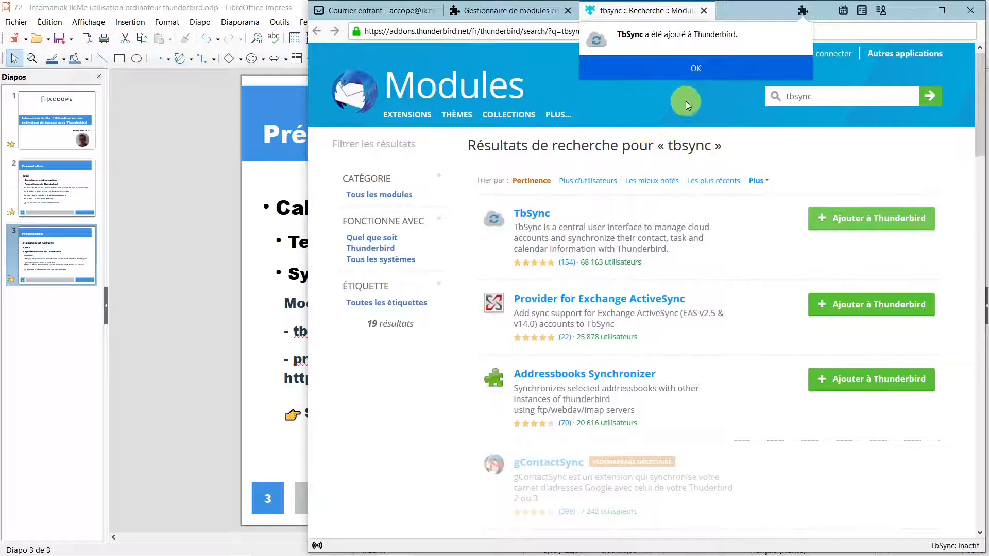
{"action": "left_click", "coordinate": [695, 70]}
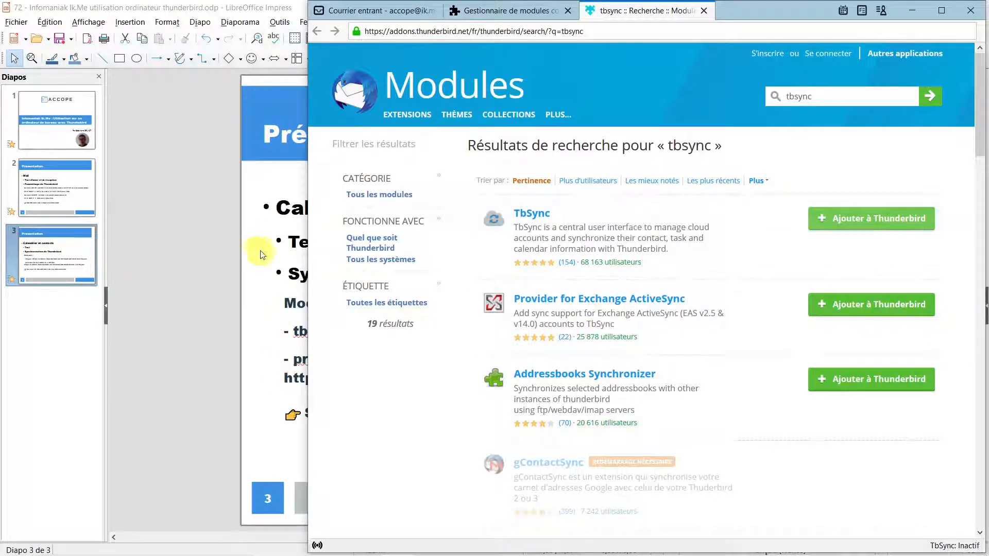
Step: Search add-ons for 'provider pour caldav' copied from the slide and install Provider for CalDAV & CardDAV
{"action": "left_click", "coordinate": [276, 85]}
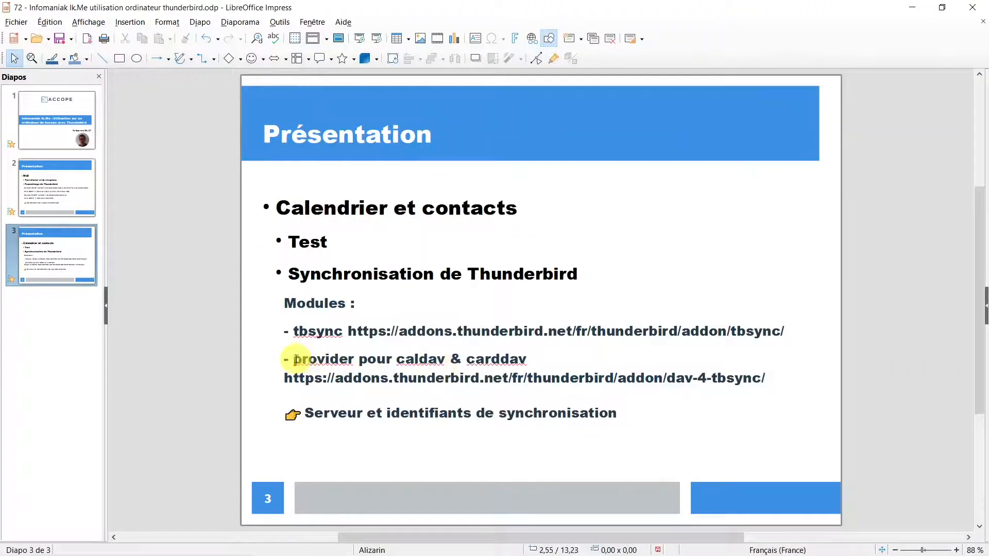
{"action": "left_click_drag", "start_coordinate": [294, 359], "coordinate": [444, 356]}
{"action": "key", "text": "ctrl+c"}
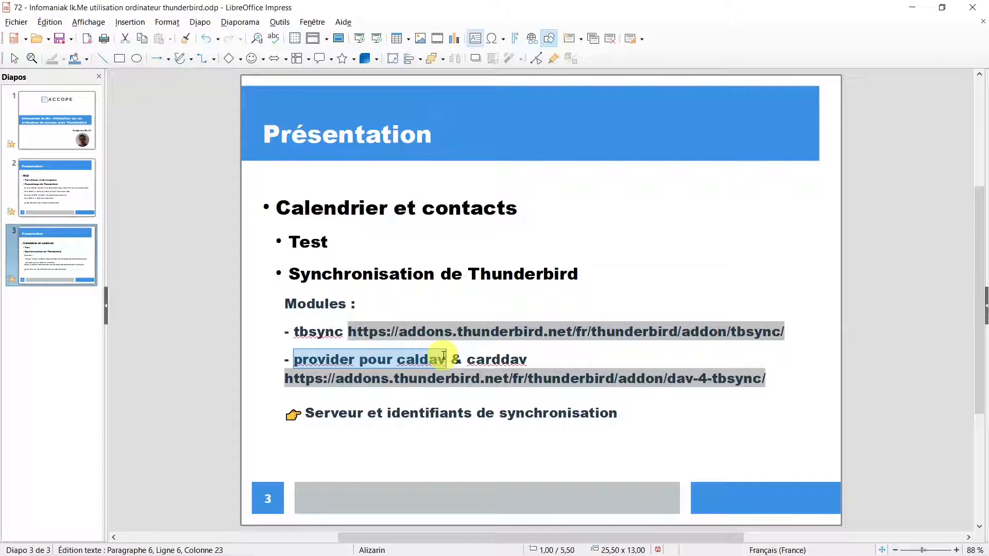
{"action": "left_click", "coordinate": [420, 545]}
{"action": "left_click", "coordinate": [822, 103]}
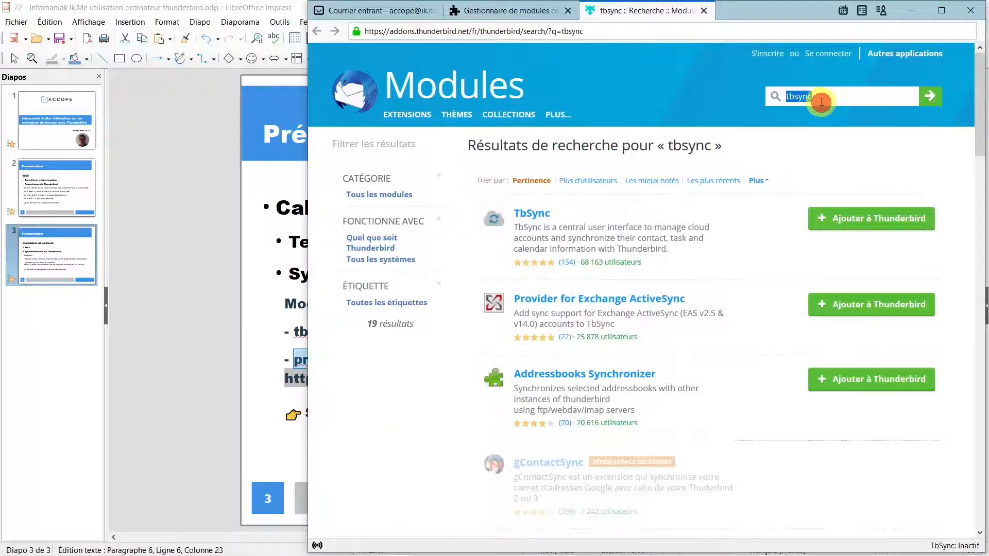
{"action": "key", "text": "ctrl+v"}
{"action": "key", "text": "Return"}
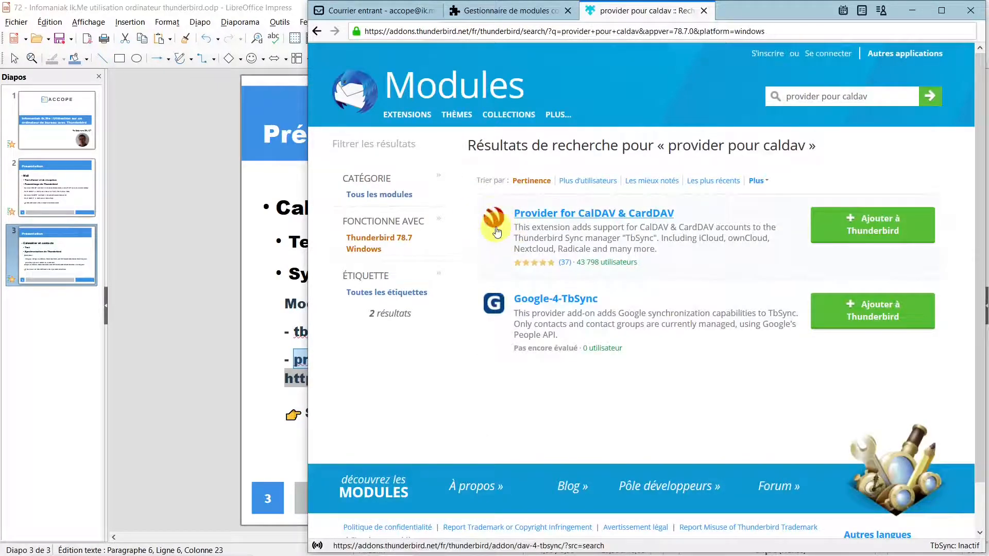
{"action": "left_click", "coordinate": [877, 233]}
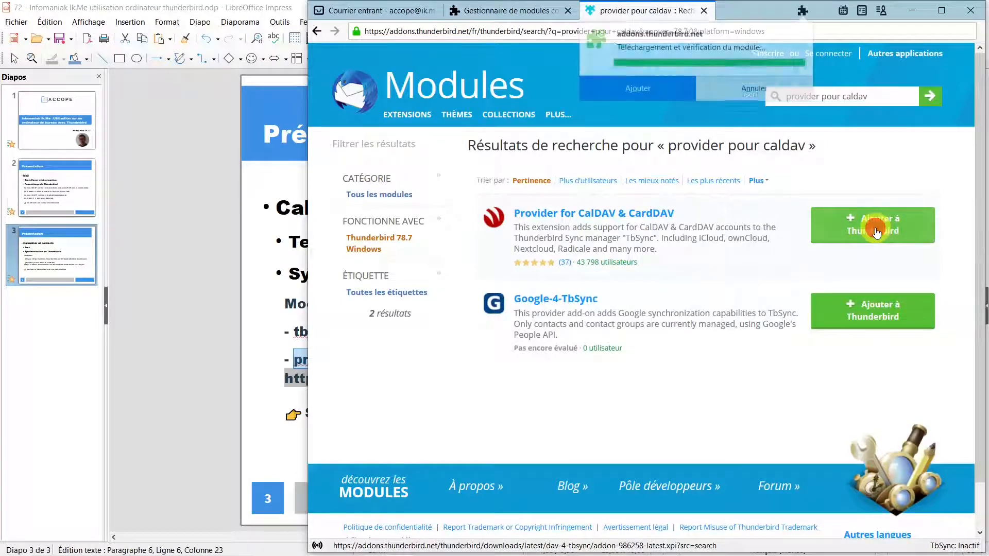
{"action": "left_click", "coordinate": [641, 131]}
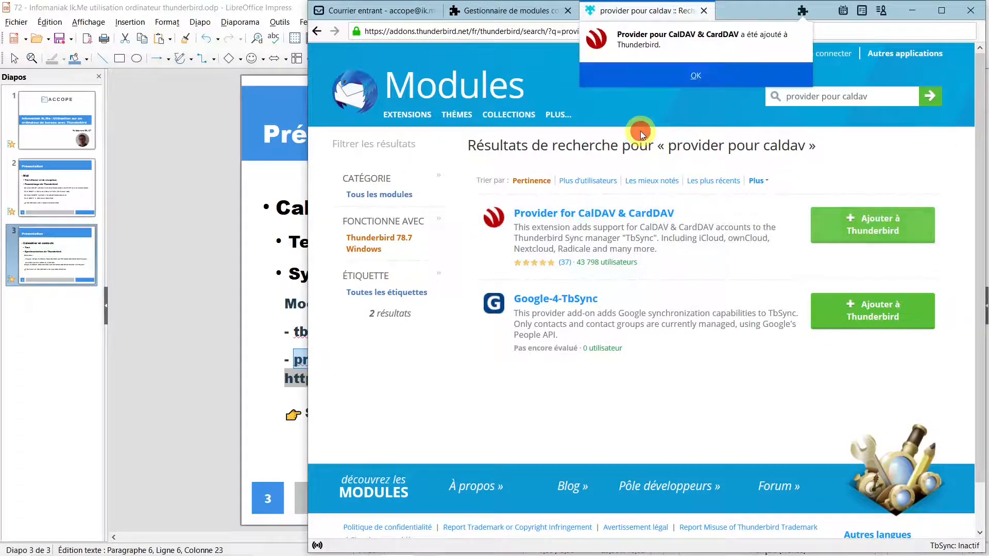
{"action": "left_click", "coordinate": [698, 75]}
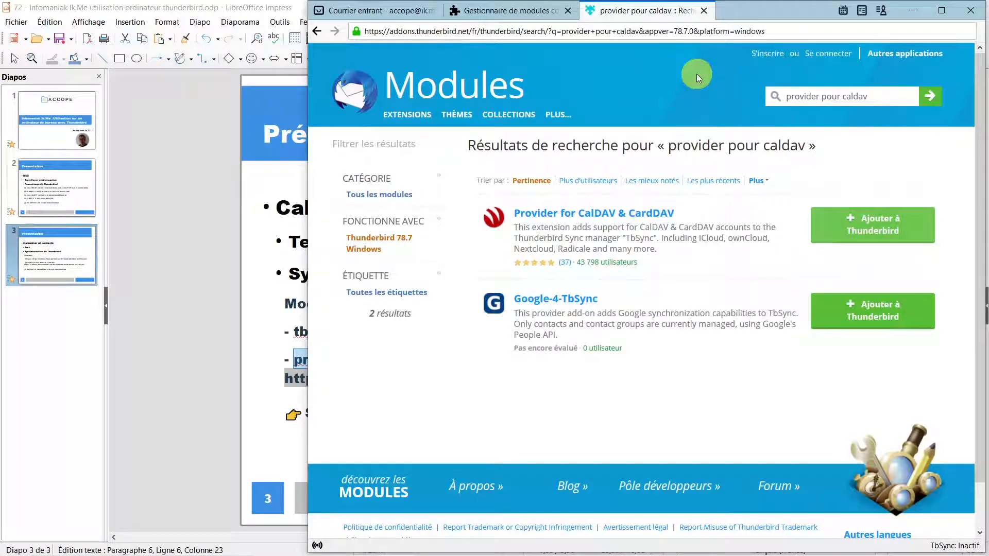
Step: Close the add-on search tab, open the Infomaniak sync entry in KeePass, and open TbSync
{"action": "left_click", "coordinate": [704, 11]}
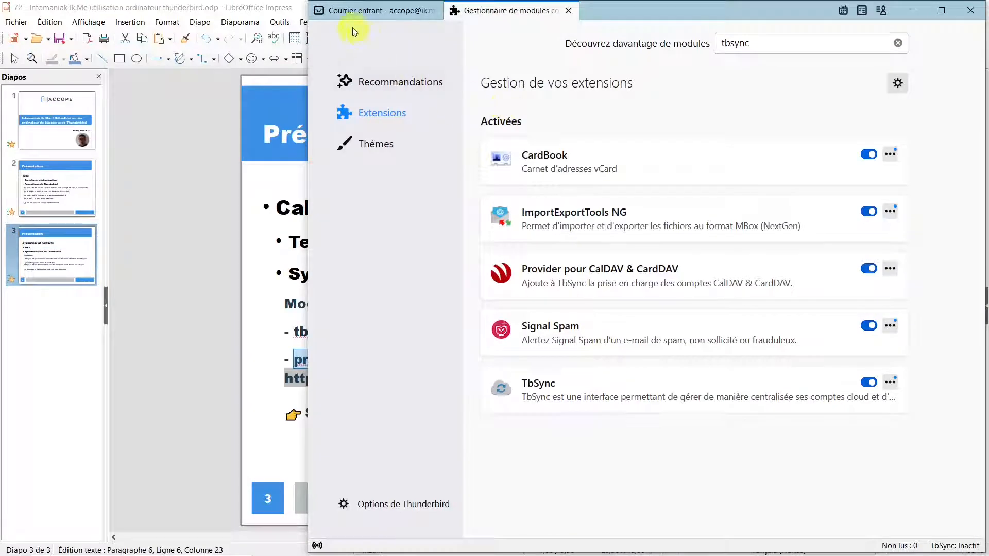
{"action": "left_click", "coordinate": [363, 14]}
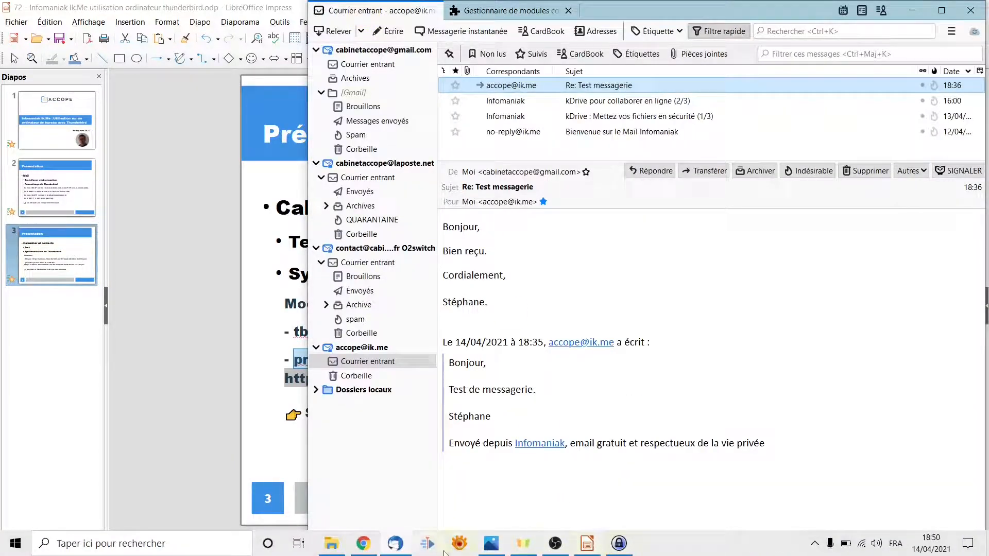
{"action": "left_click", "coordinate": [620, 545]}
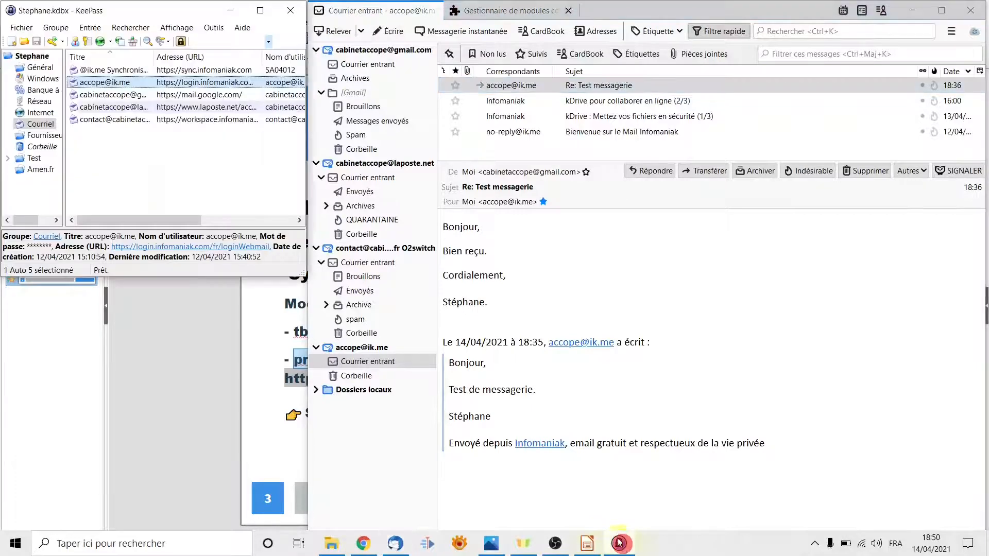
{"action": "double_click", "coordinate": [120, 70]}
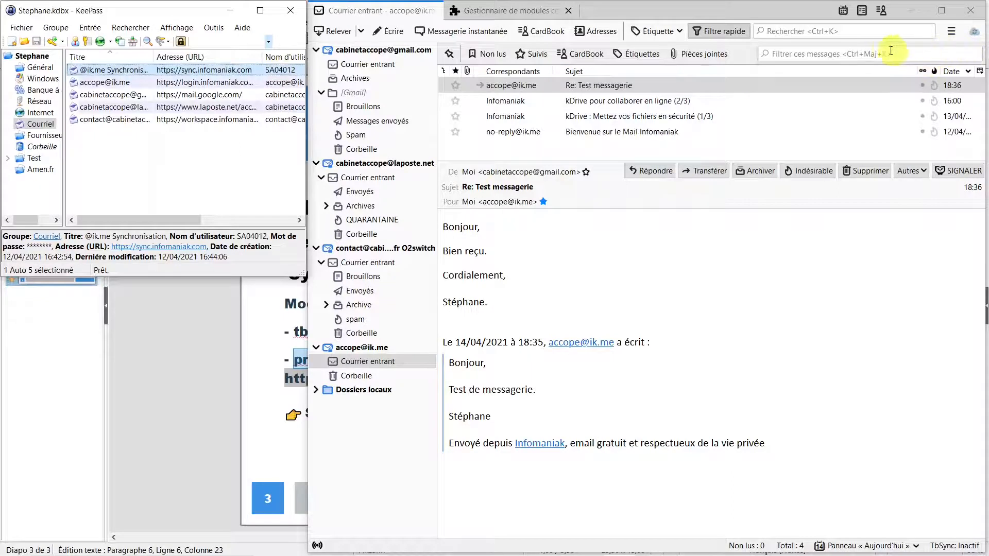
{"action": "left_click", "coordinate": [974, 35]}
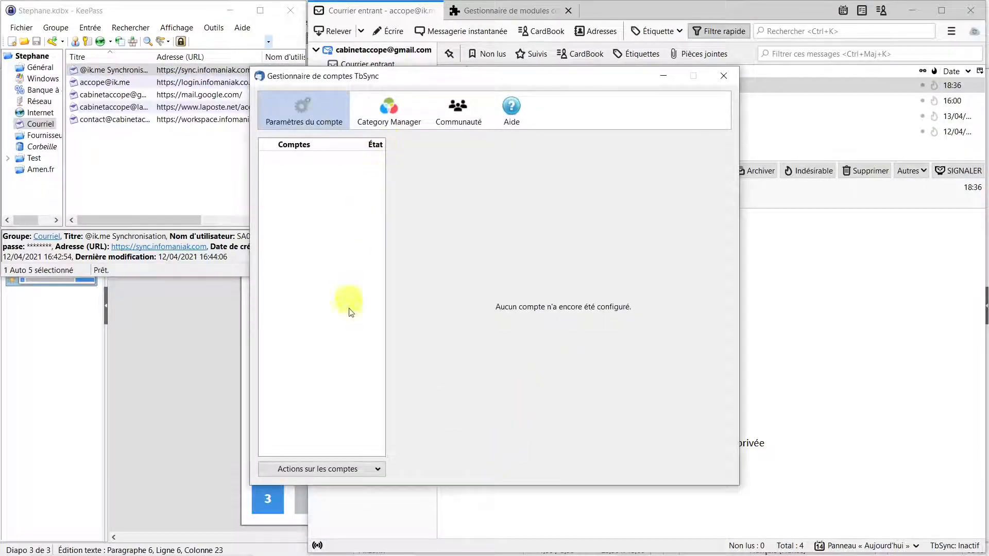
Step: Add a new CalDAV & CardDAV account in TbSync with Configuration manuelle and continue
{"action": "left_click", "coordinate": [377, 470]}
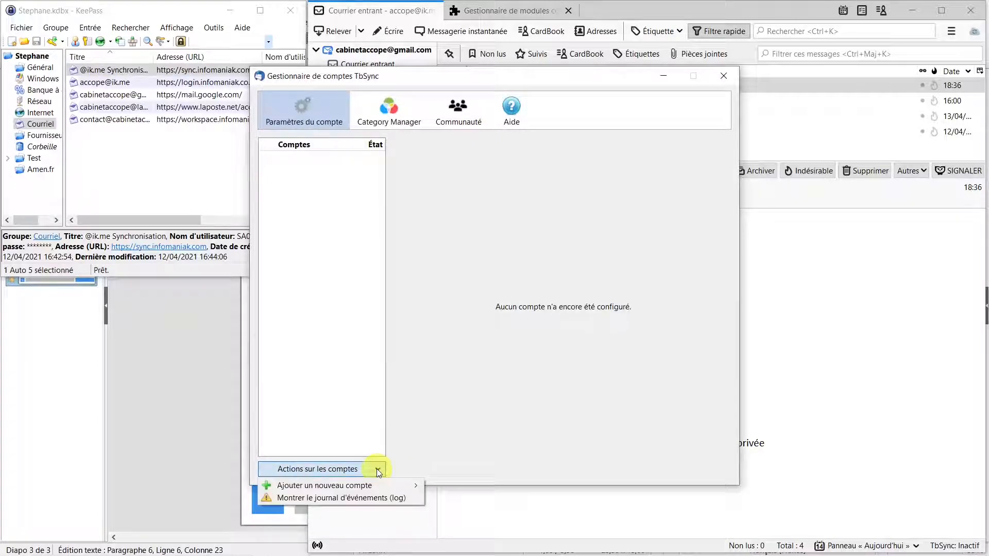
{"action": "mouse_move", "coordinate": [379, 486]}
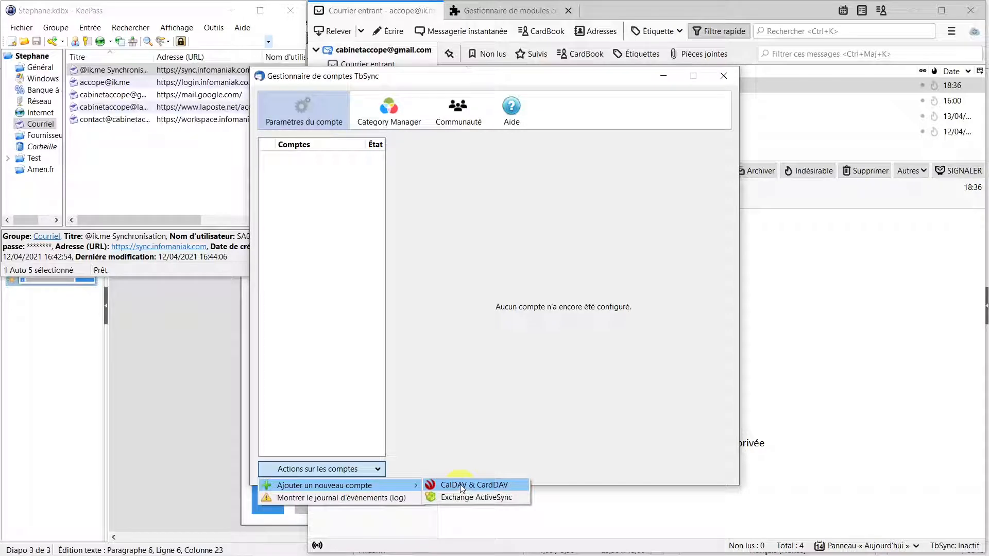
{"action": "left_click", "coordinate": [460, 485]}
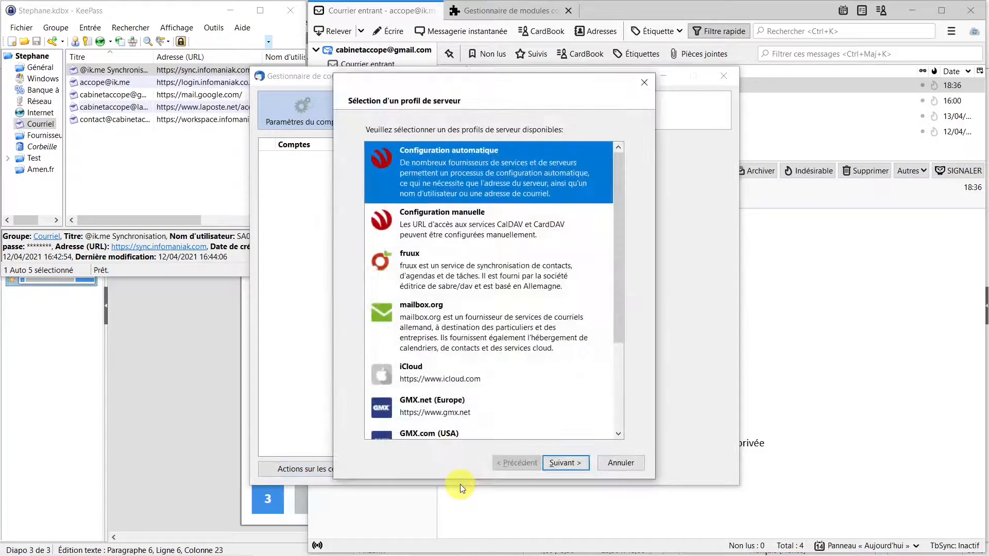
{"action": "left_click", "coordinate": [446, 225]}
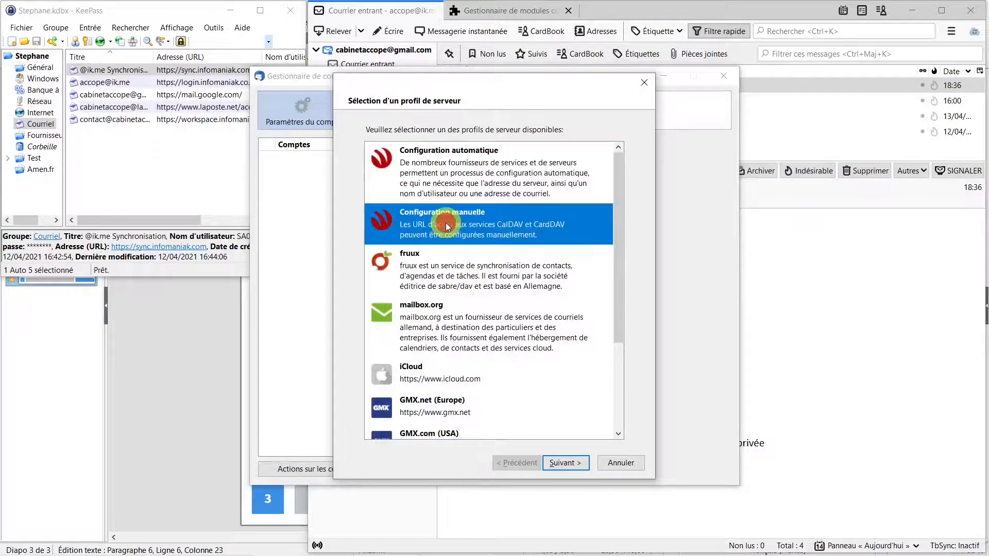
{"action": "left_click", "coordinate": [567, 463]}
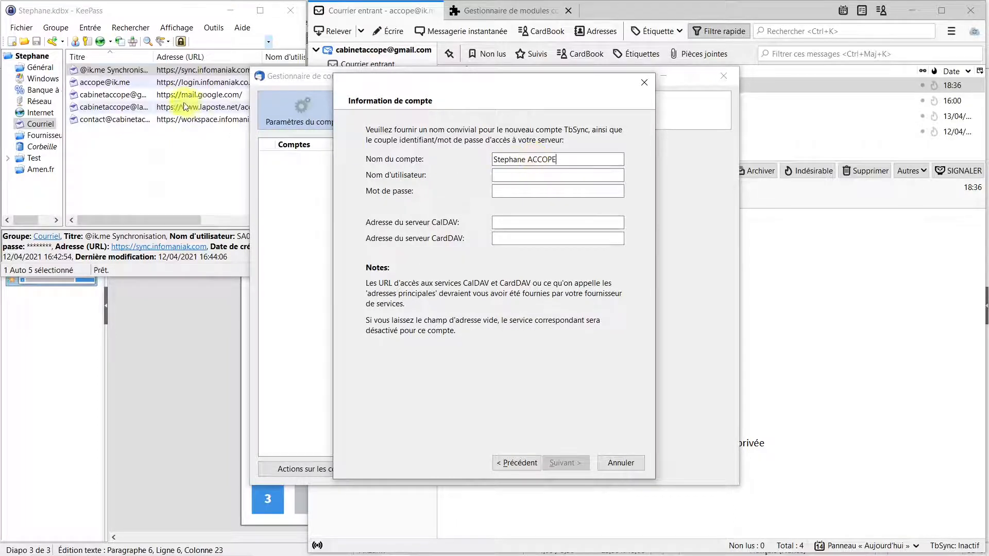
Step: Copy the sync username and password from KeePass into the TbSync account form
{"action": "left_click", "coordinate": [187, 74]}
{"action": "right_click", "coordinate": [187, 75]}
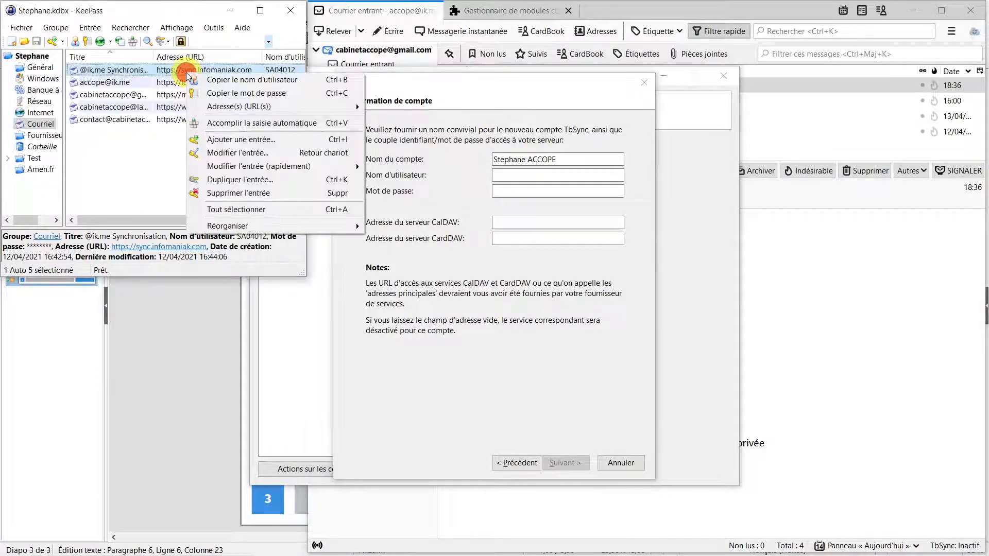
{"action": "left_click", "coordinate": [217, 80]}
{"action": "left_click", "coordinate": [541, 175]}
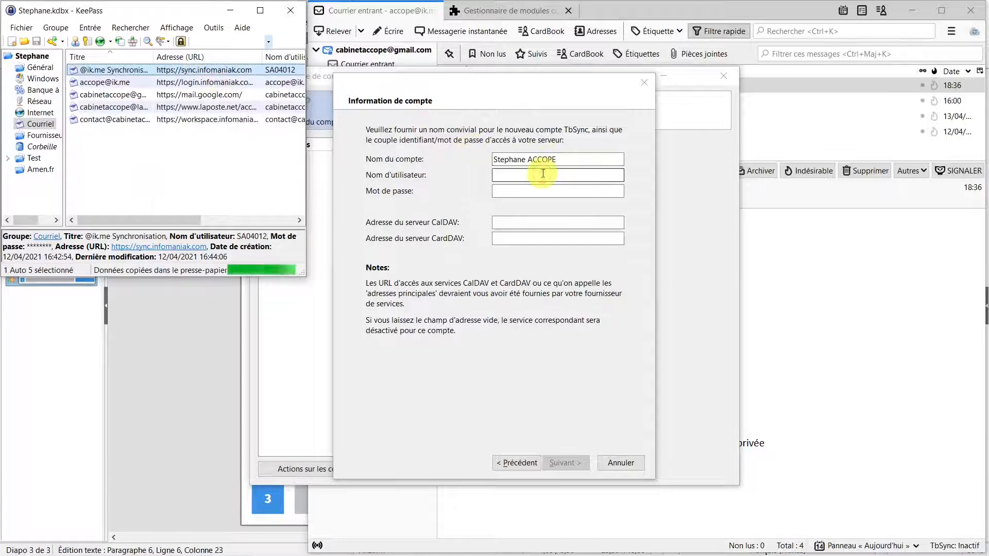
{"action": "type", "text": "SA04012"}
{"action": "right_click", "coordinate": [201, 74]}
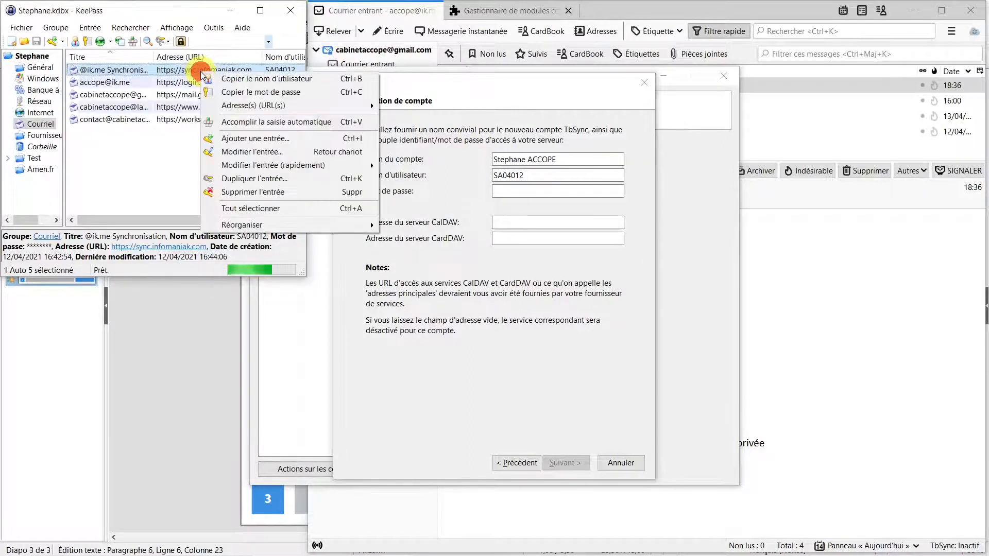
{"action": "left_click", "coordinate": [231, 95]}
{"action": "left_click", "coordinate": [516, 192]}
{"action": "key", "text": "ctrl+v"}
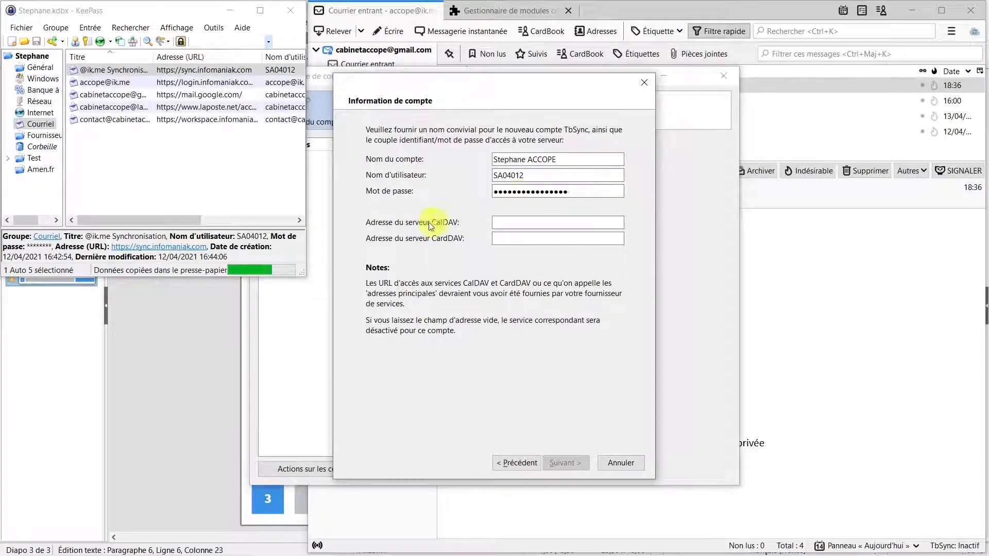
{"action": "left_click", "coordinate": [210, 76]}
{"action": "right_click", "coordinate": [211, 74]}
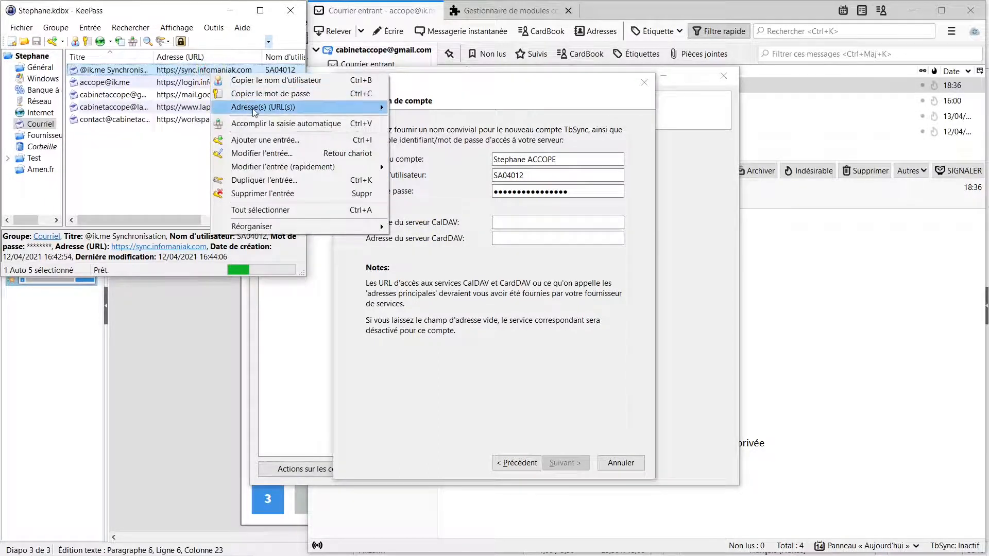
{"action": "mouse_move", "coordinate": [253, 111]}
{"action": "left_click", "coordinate": [412, 121]}
{"action": "left_click", "coordinate": [569, 223]}
{"action": "type", "text": "https://sync.infomaniak.com"}
{"action": "left_click", "coordinate": [535, 240]}
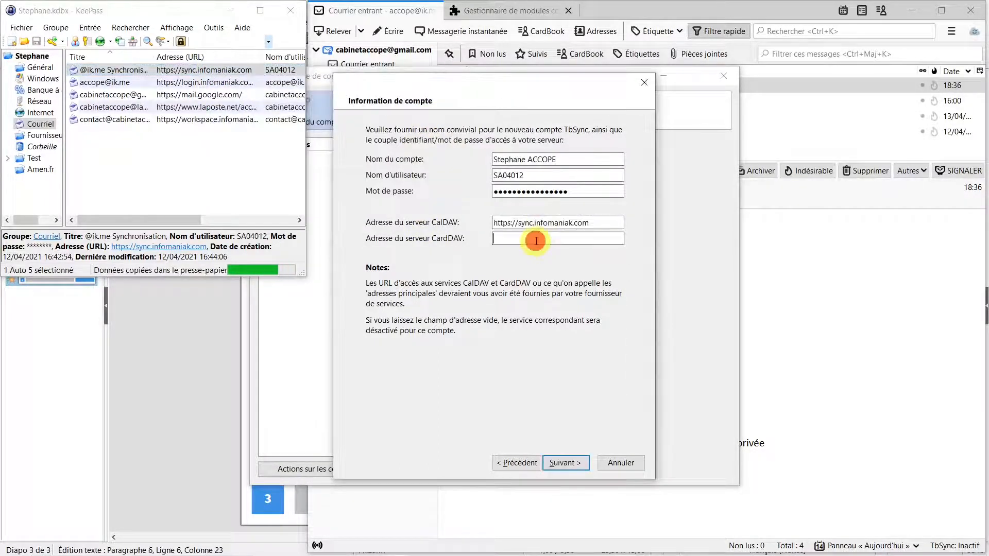
{"action": "type", "text": "https://sync.infomaniak.com"}
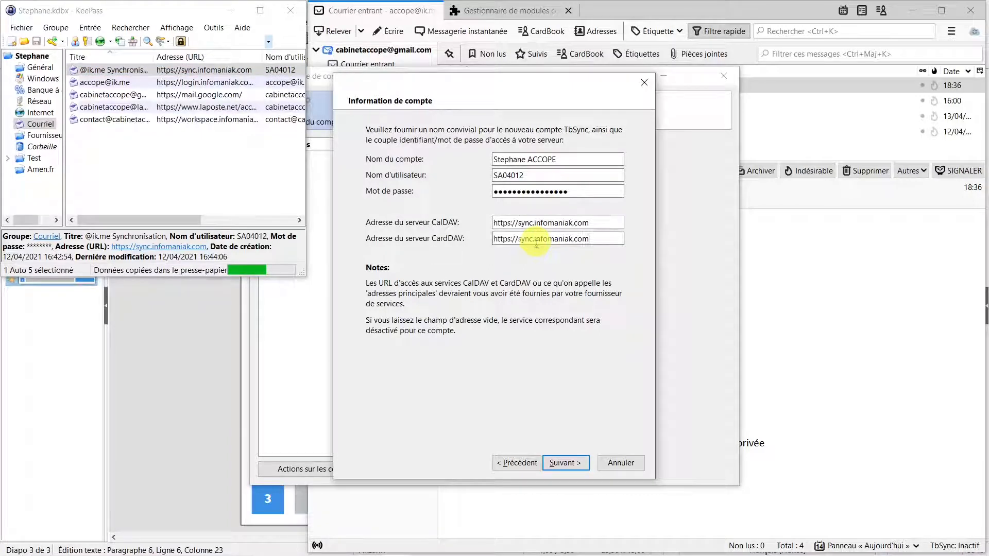
{"action": "left_click", "coordinate": [570, 465]}
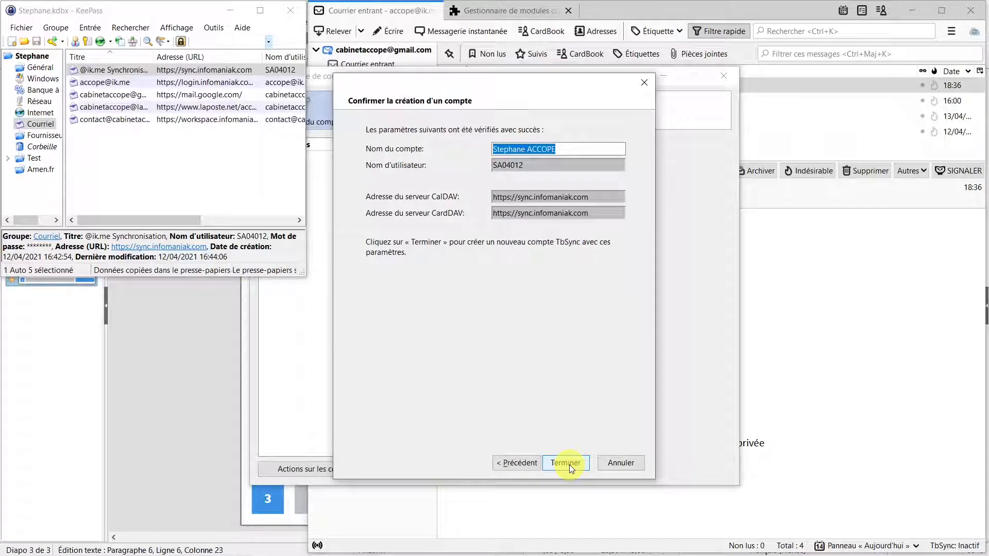
{"action": "left_click", "coordinate": [566, 460]}
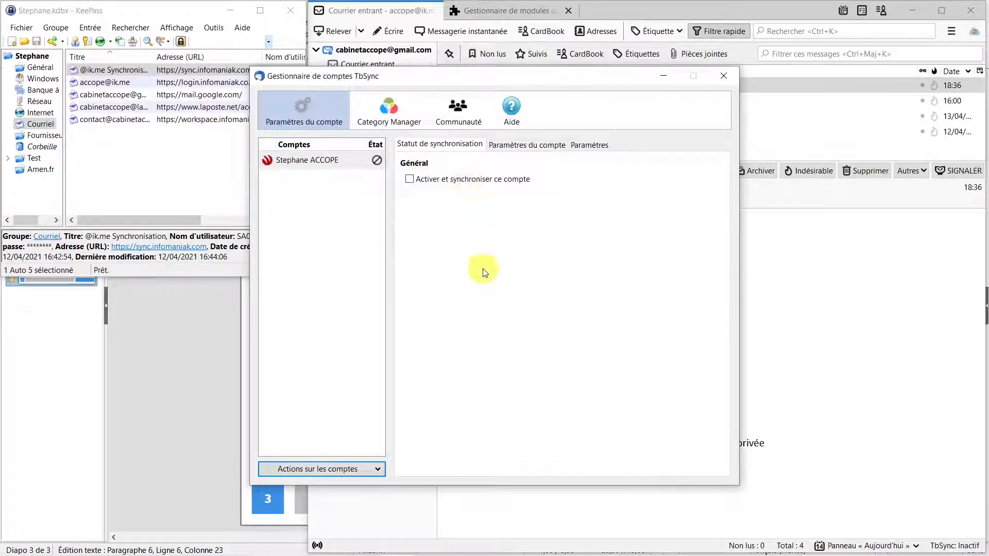
Step: Enable the account, include the address book with write access and the calendar, and synchronise
{"action": "left_click", "coordinate": [410, 181]}
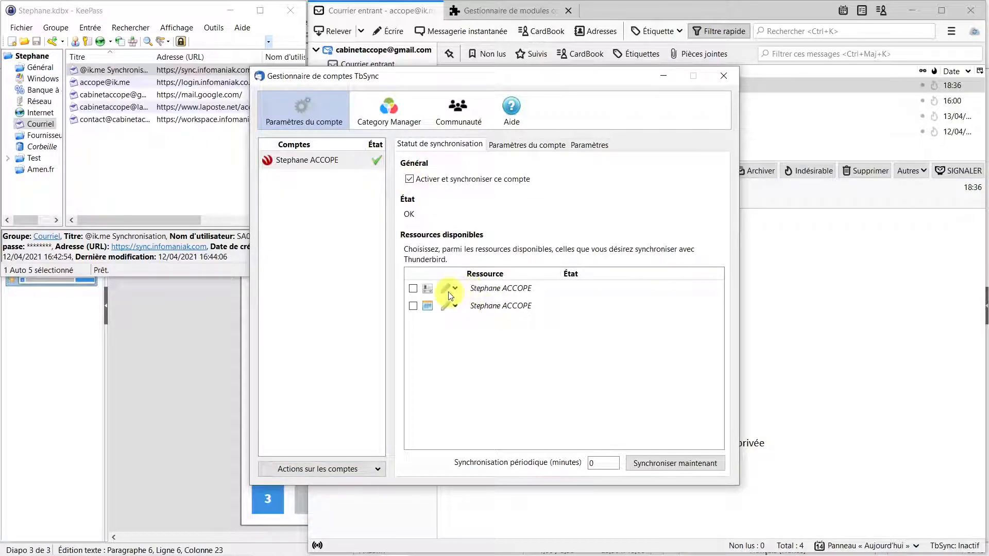
{"action": "left_click", "coordinate": [412, 288]}
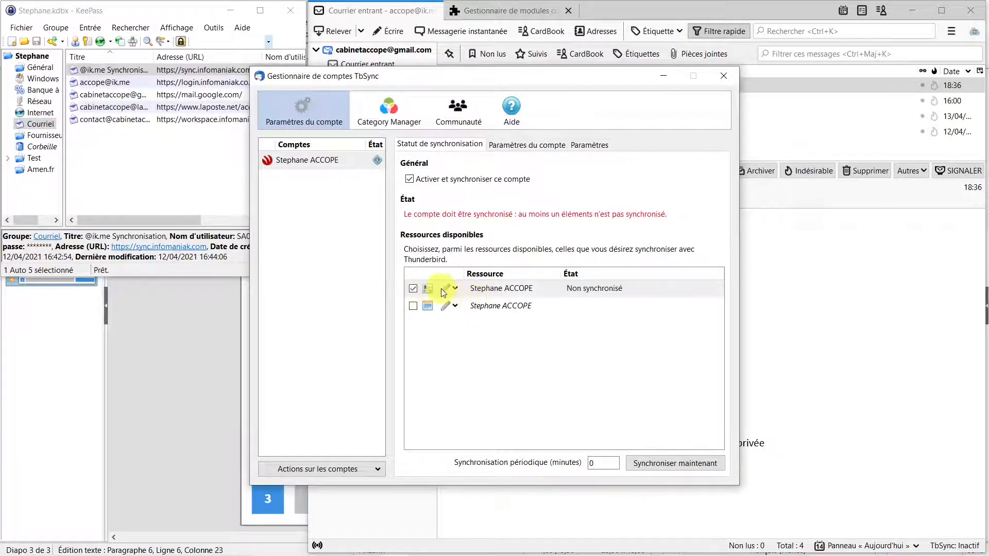
{"action": "left_click", "coordinate": [456, 288]}
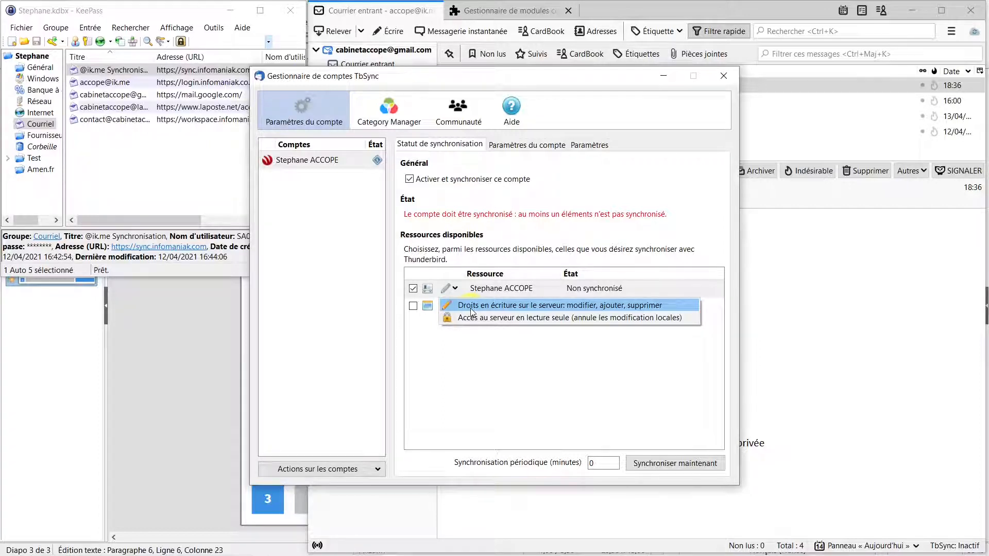
{"action": "left_click", "coordinate": [470, 308]}
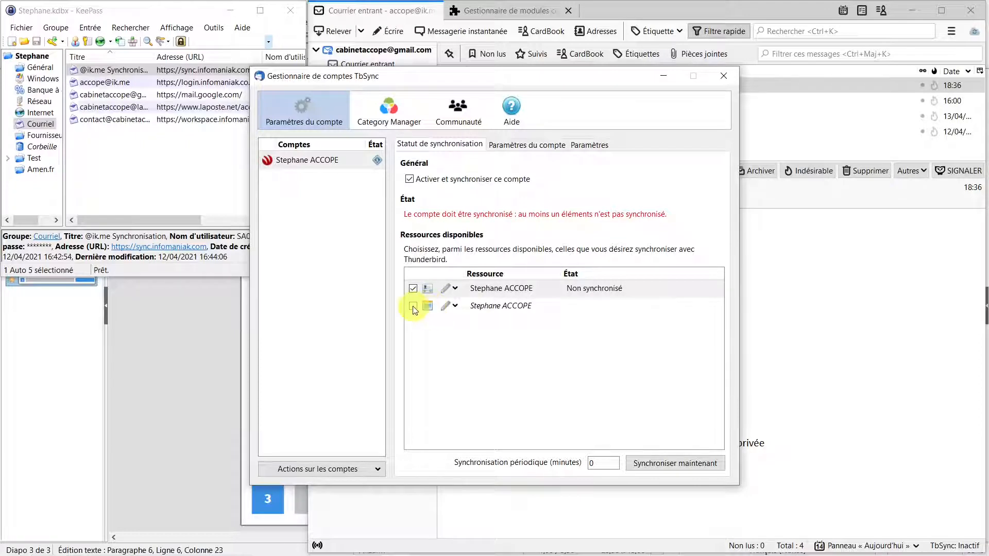
{"action": "left_click", "coordinate": [413, 307]}
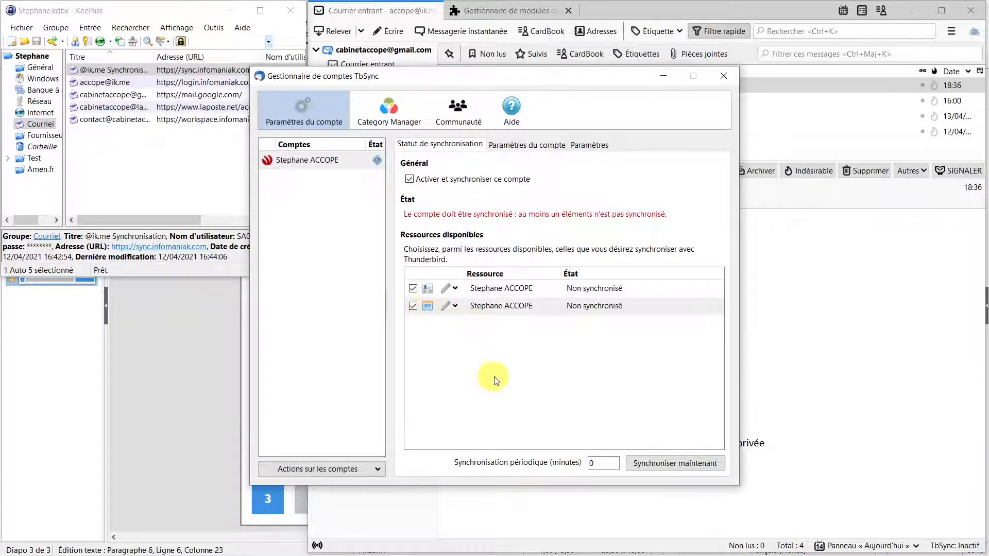
{"action": "left_click", "coordinate": [683, 467]}
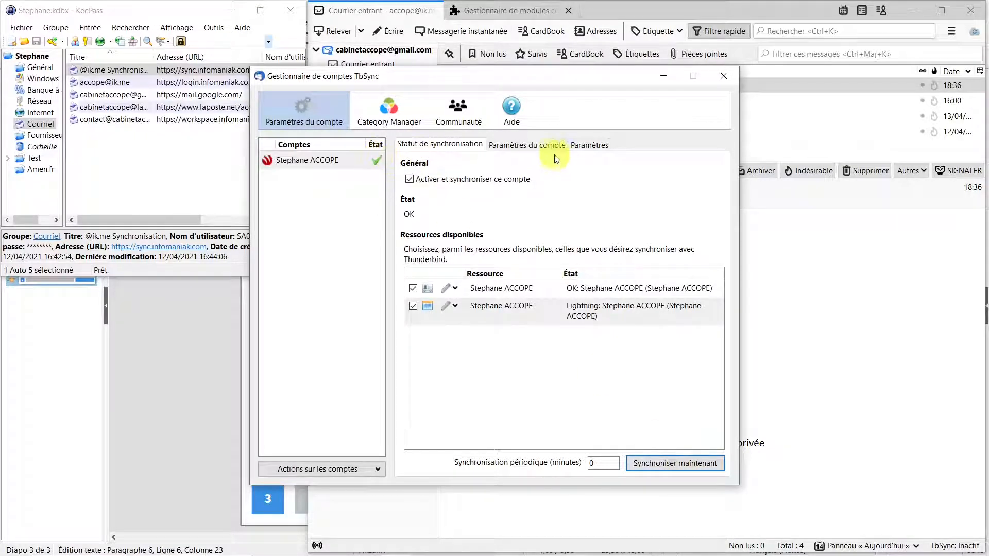
Step: Review the Paramètres du compte and Paramètres tabs, return to Statut de synchronisation, then close TbSync
{"action": "left_click", "coordinate": [537, 145]}
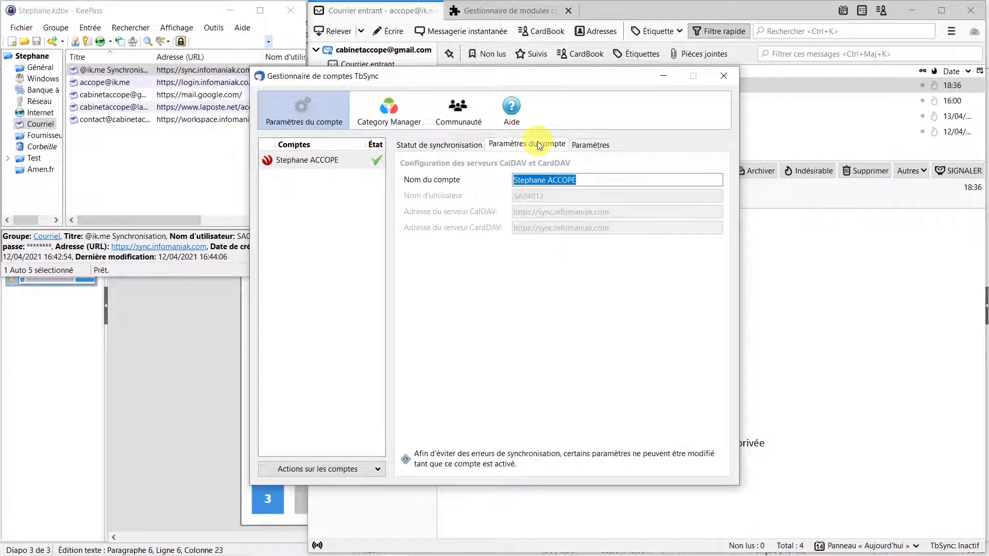
{"action": "left_click", "coordinate": [598, 145]}
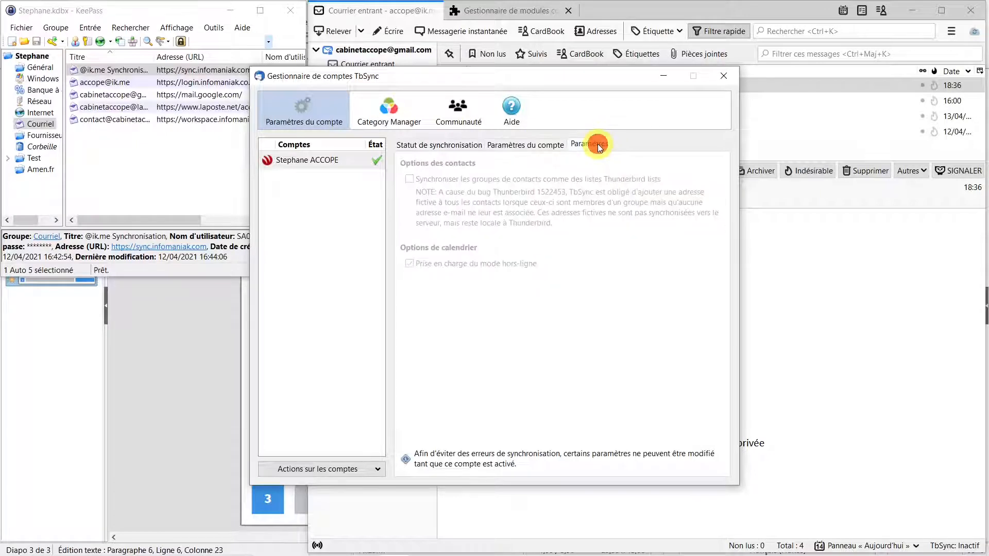
{"action": "left_click", "coordinate": [427, 147]}
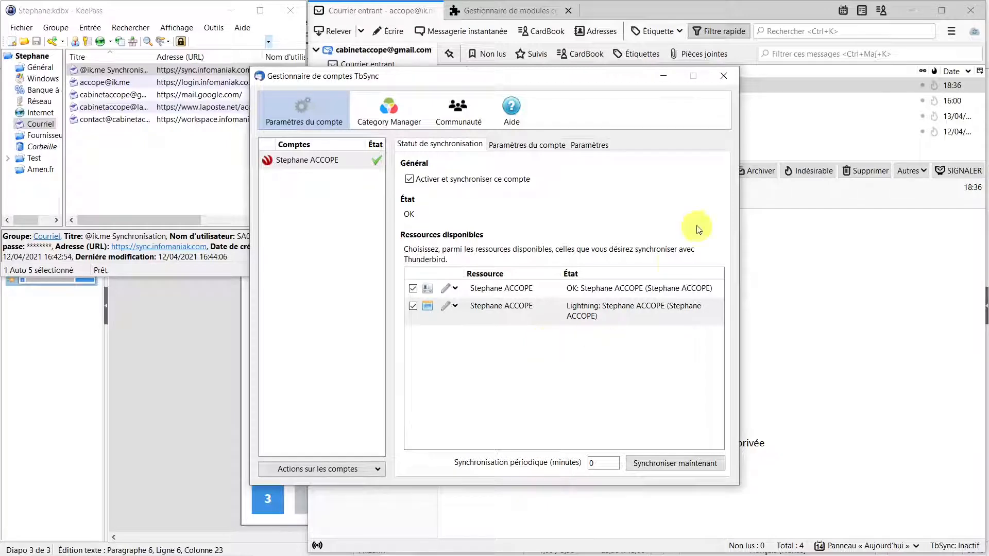
{"action": "left_click", "coordinate": [724, 77]}
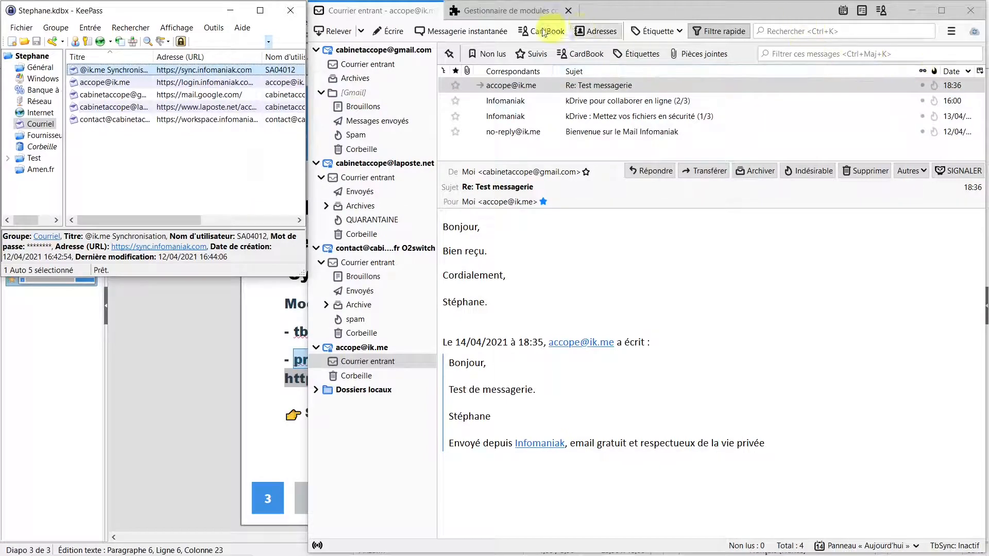
Step: Check the Test ACCOPE event at 17:00 on 14 April, then show CardBook's Non classé group
{"action": "left_click", "coordinate": [844, 11]}
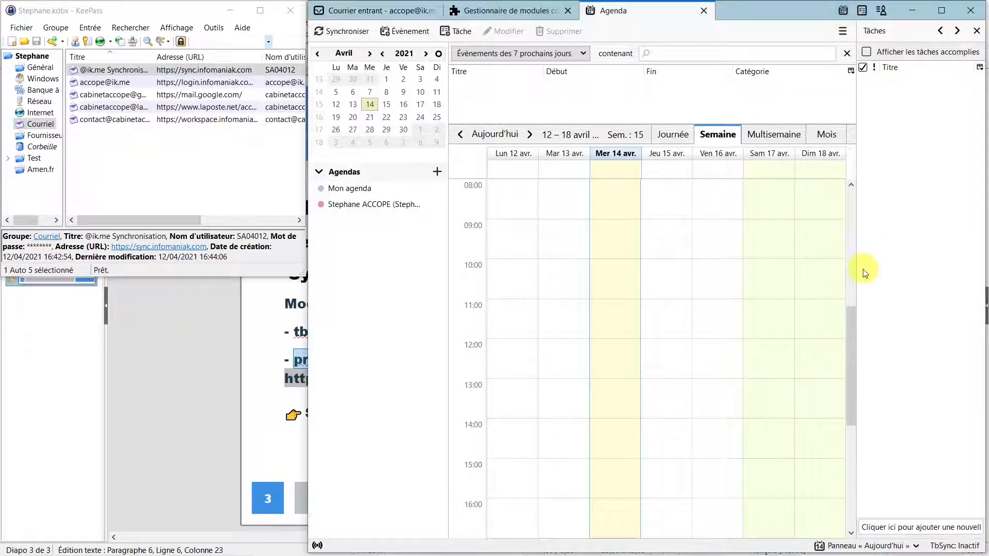
{"action": "left_click_drag", "start_coordinate": [854, 357], "coordinate": [864, 424]}
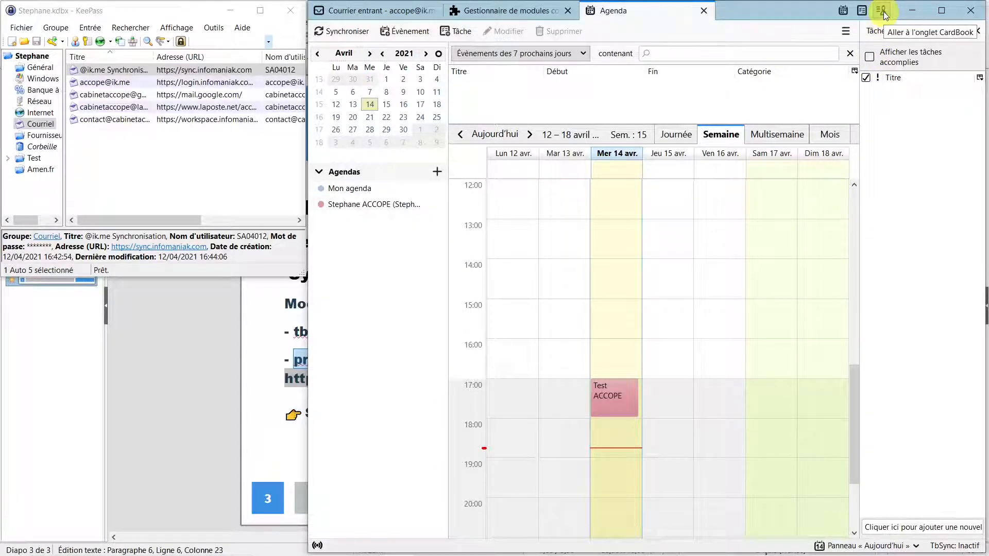
{"action": "left_click", "coordinate": [883, 11]}
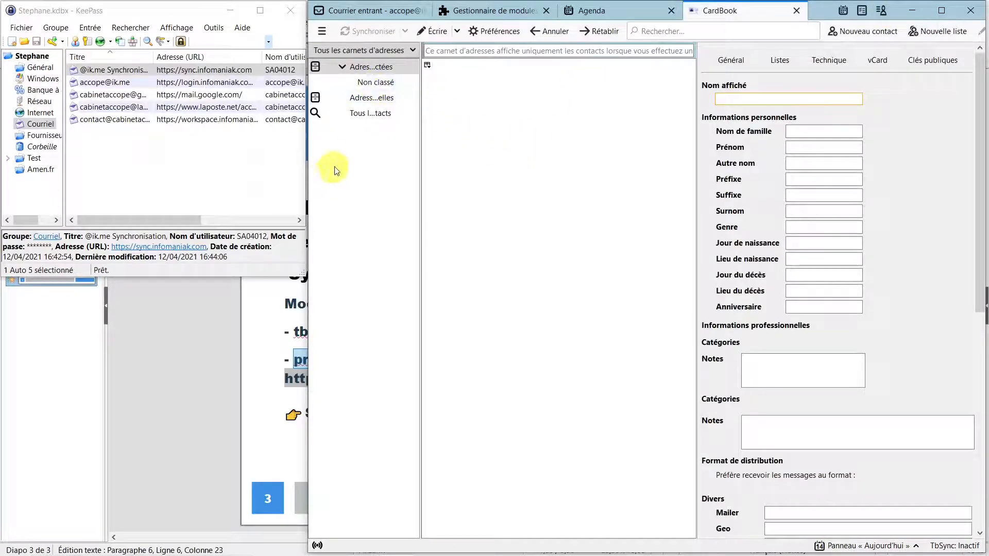
{"action": "left_click", "coordinate": [362, 85]}
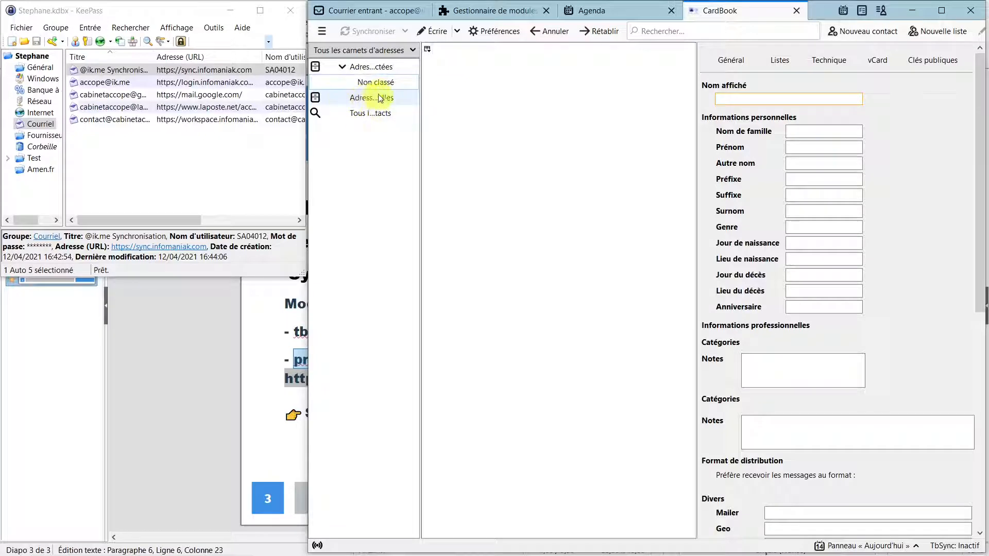
Step: Browse Adresses personnelles and all contacts, then bring up CardBook's Carnet d'adresses submenu
{"action": "left_click", "coordinate": [378, 96]}
{"action": "left_click", "coordinate": [365, 113]}
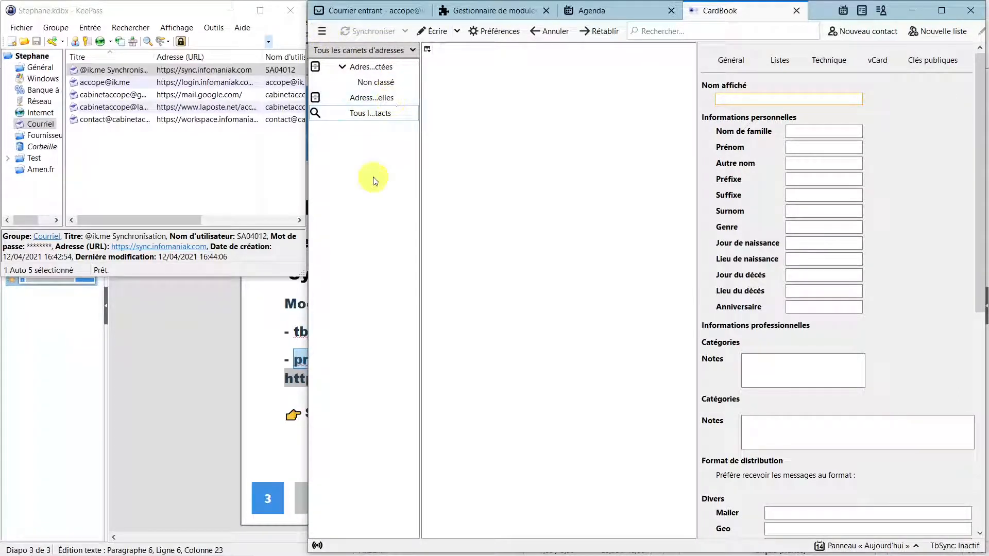
{"action": "left_click", "coordinate": [323, 33]}
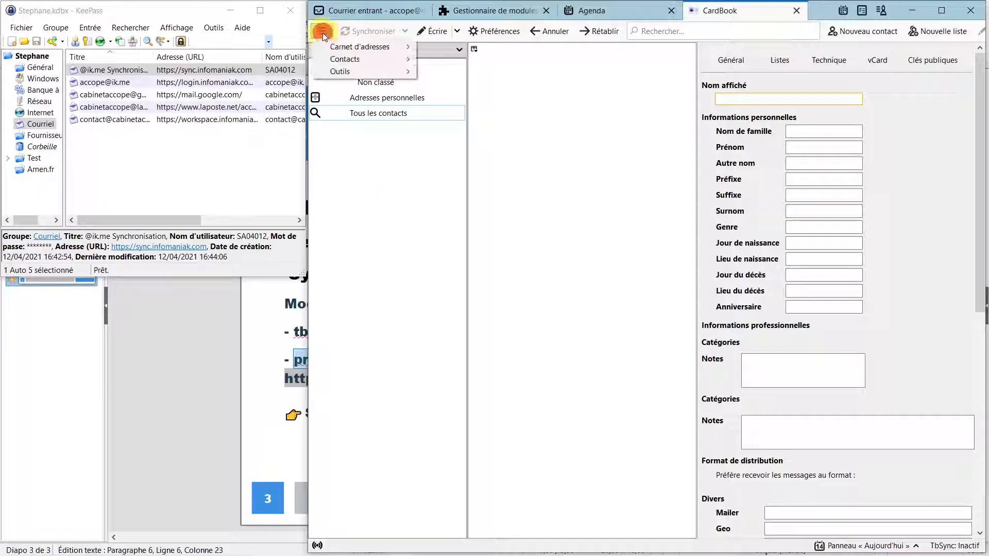
{"action": "mouse_move", "coordinate": [346, 45]}
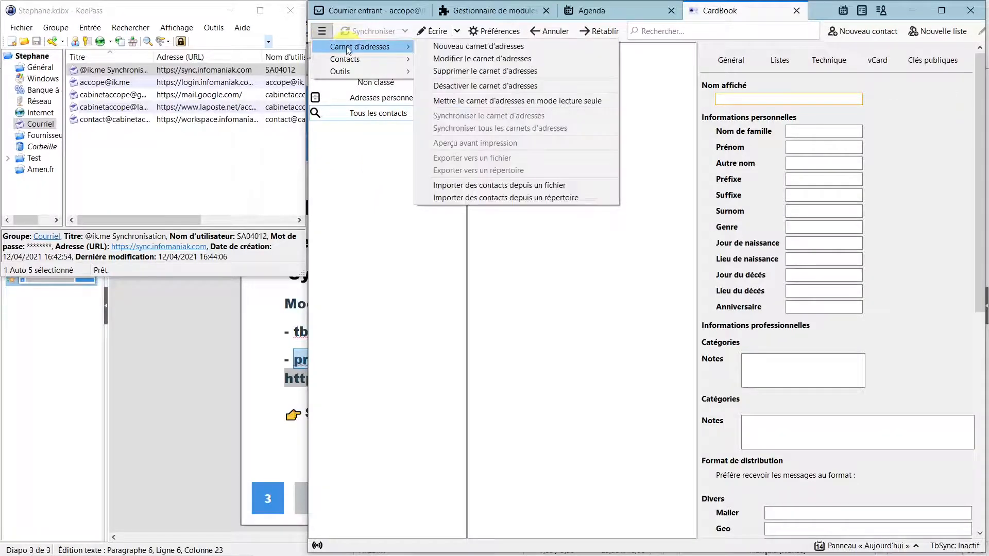
Step: Start a new remote address book and move the wizard aside to reveal KeePass
{"action": "left_click", "coordinate": [458, 47]}
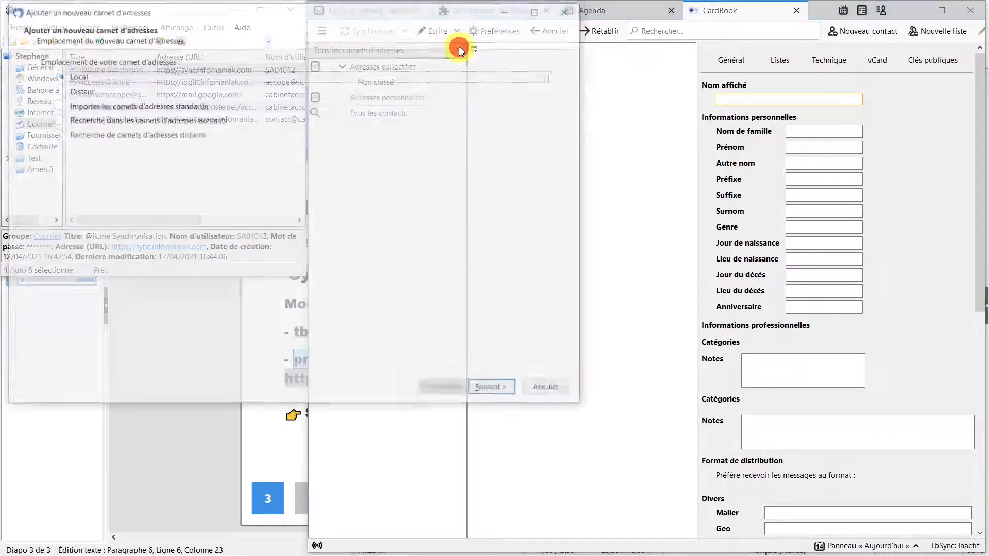
{"action": "left_click", "coordinate": [60, 90]}
{"action": "left_click", "coordinate": [495, 391]}
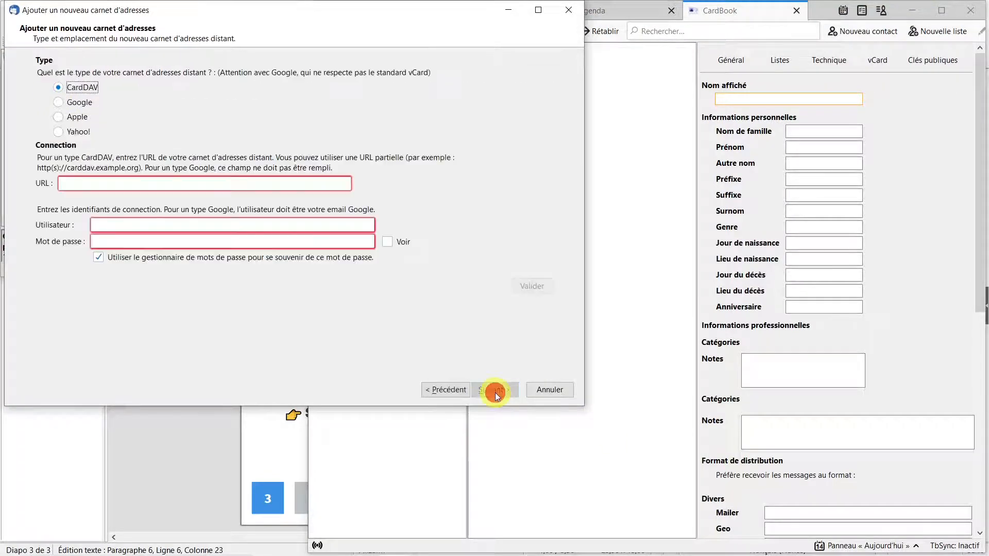
{"action": "left_click_drag", "start_coordinate": [371, 14], "coordinate": [696, 85]}
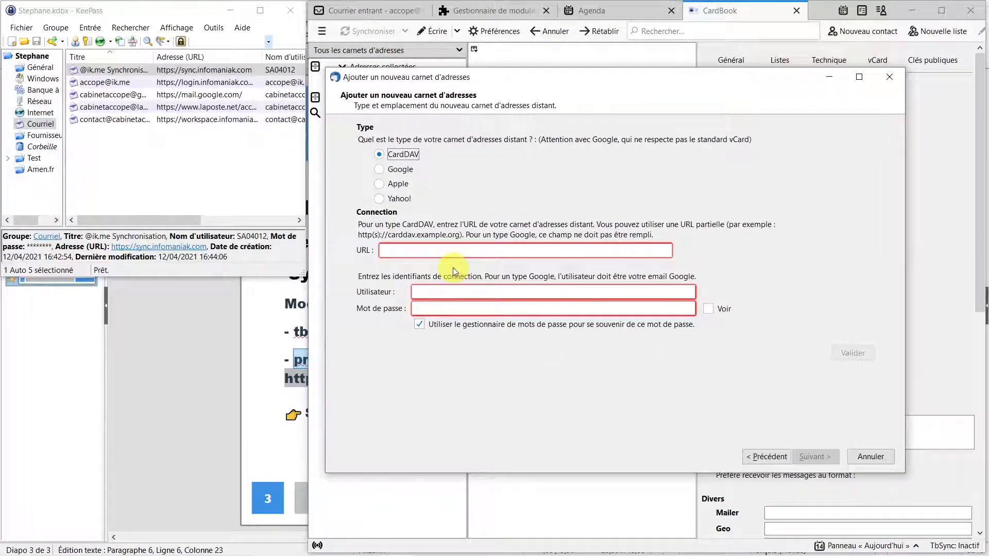
{"action": "left_click", "coordinate": [128, 74]}
{"action": "right_click", "coordinate": [128, 74]}
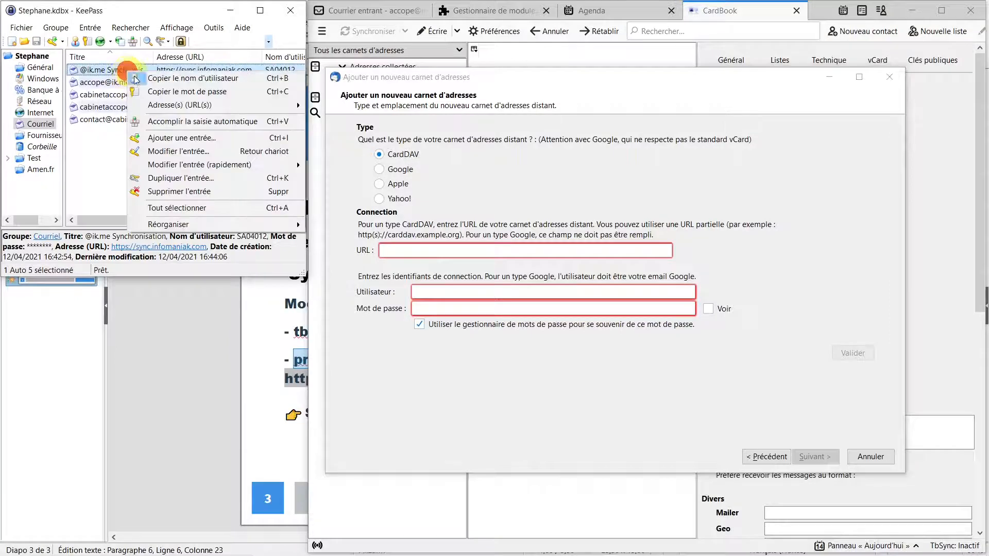
{"action": "mouse_move", "coordinate": [216, 103]}
{"action": "left_click", "coordinate": [340, 120]}
{"action": "left_click", "coordinate": [515, 250]}
{"action": "type", "text": "https://sync.infomaniak.com"}
{"action": "left_click", "coordinate": [464, 291]}
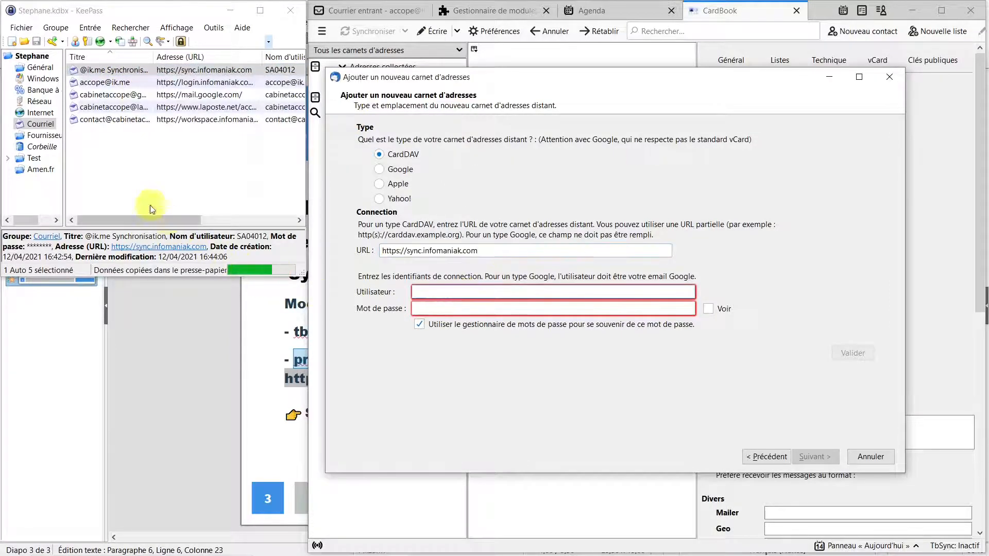
Step: Copy the sync account's user name from KeePass into the username field
{"action": "right_click", "coordinate": [129, 74]}
{"action": "left_click", "coordinate": [155, 81]}
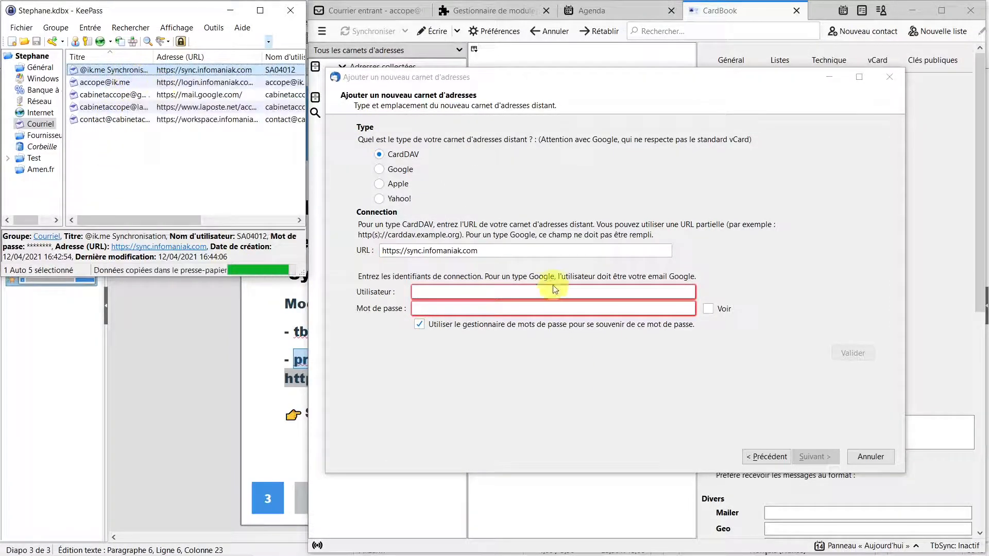
{"action": "left_click", "coordinate": [555, 292]}
{"action": "type", "text": "SA04012"}
Step: Paste the sync account password from KeePass and validate the CardDAV connection
{"action": "left_click", "coordinate": [122, 70]}
{"action": "right_click", "coordinate": [122, 71]}
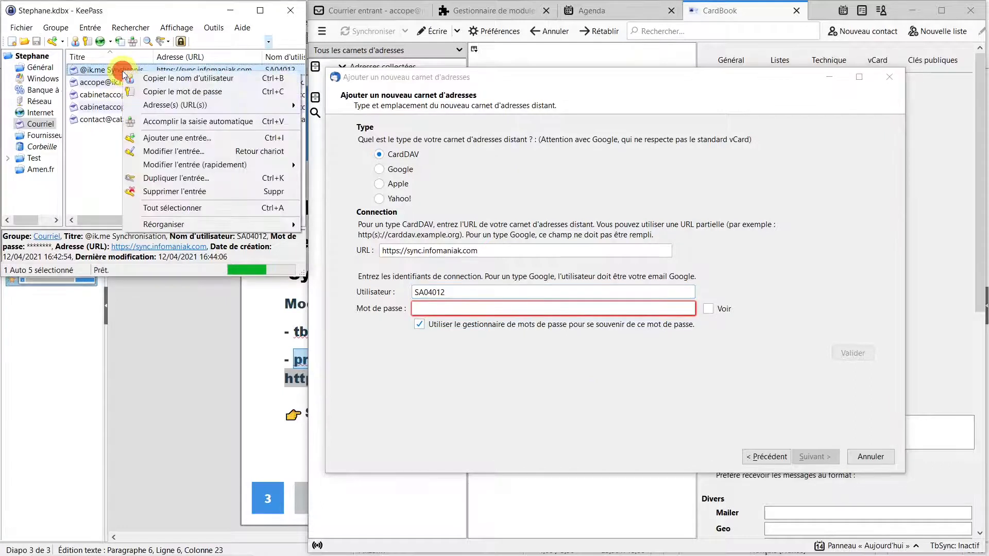
{"action": "left_click", "coordinate": [150, 94]}
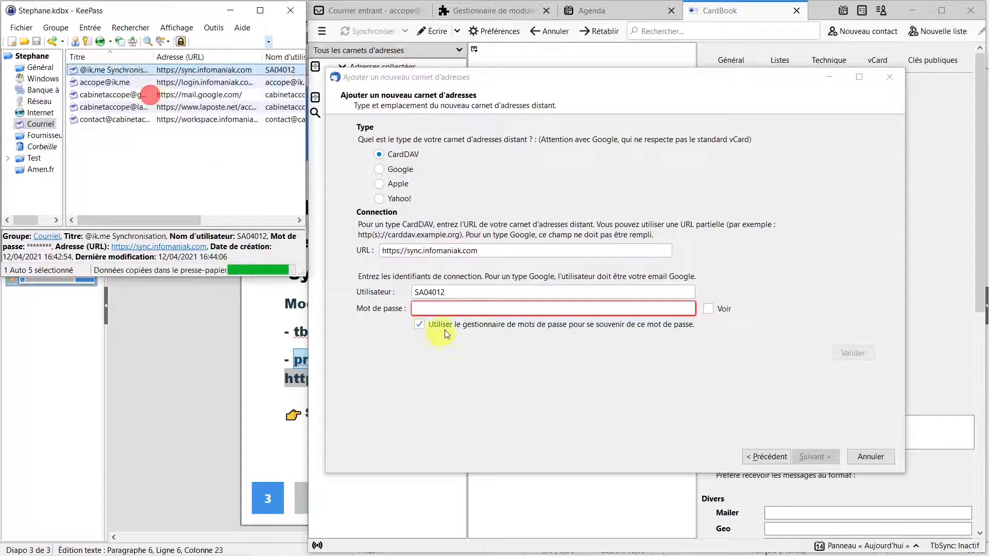
{"action": "left_click", "coordinate": [455, 308]}
{"action": "key", "text": "ctrl+v"}
{"action": "left_click", "coordinate": [868, 356]}
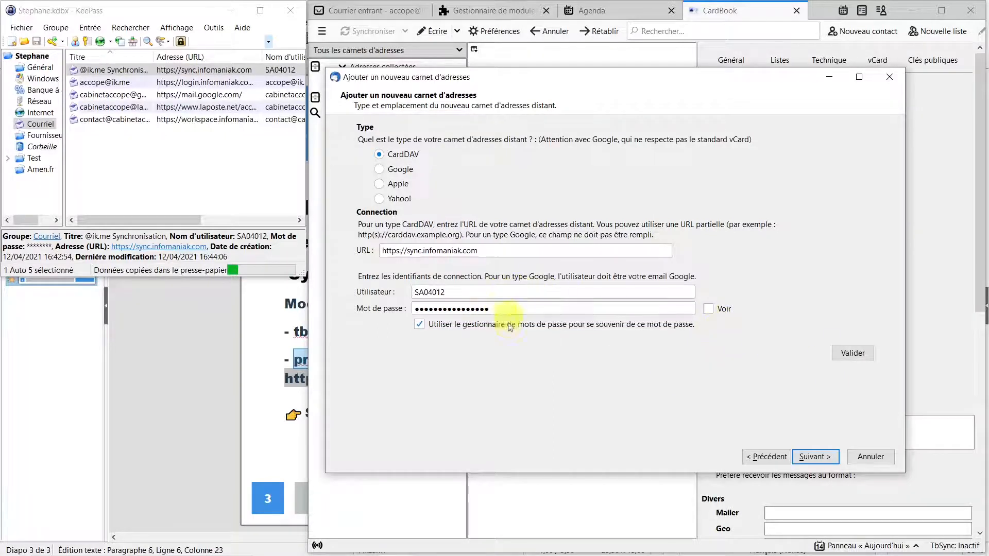
Step: Set the new Infomaniak address book's colour to blue and complete the wizard with Terminer
{"action": "left_click", "coordinate": [818, 458]}
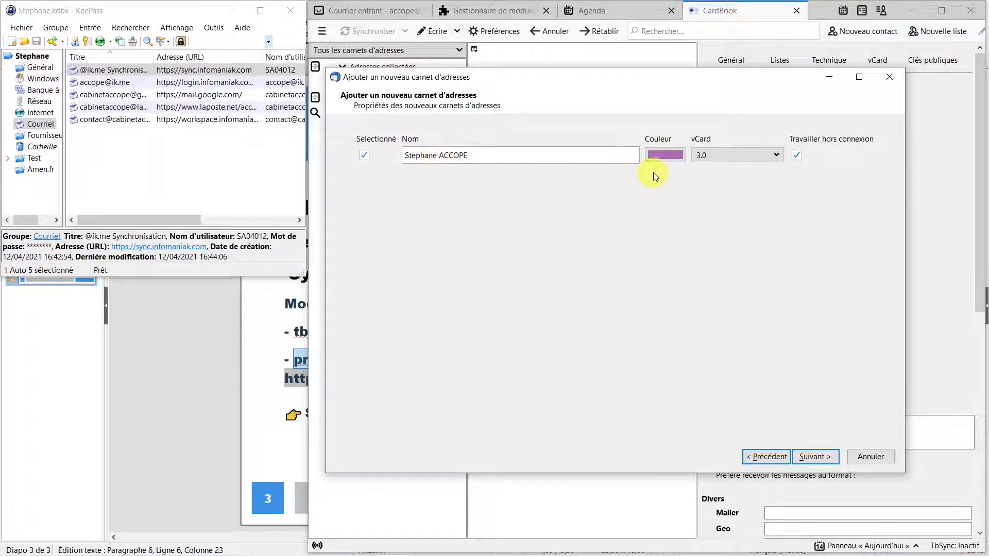
{"action": "left_click", "coordinate": [678, 158]}
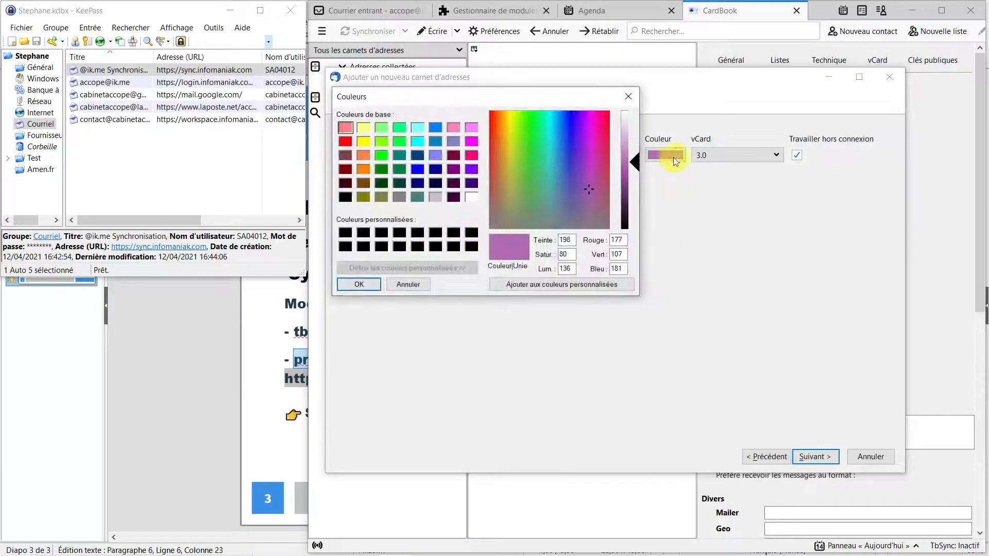
{"action": "left_click", "coordinate": [437, 129]}
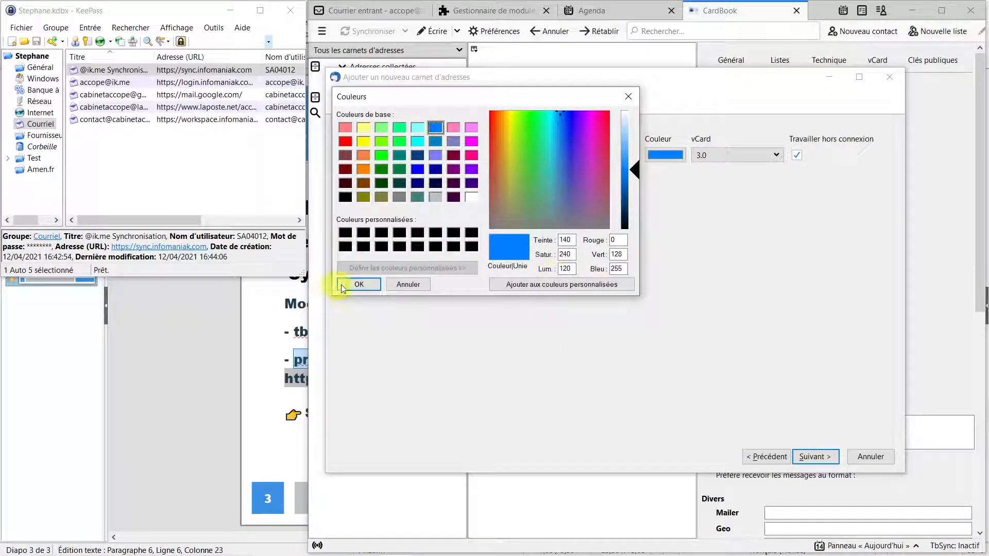
{"action": "left_click", "coordinate": [360, 285]}
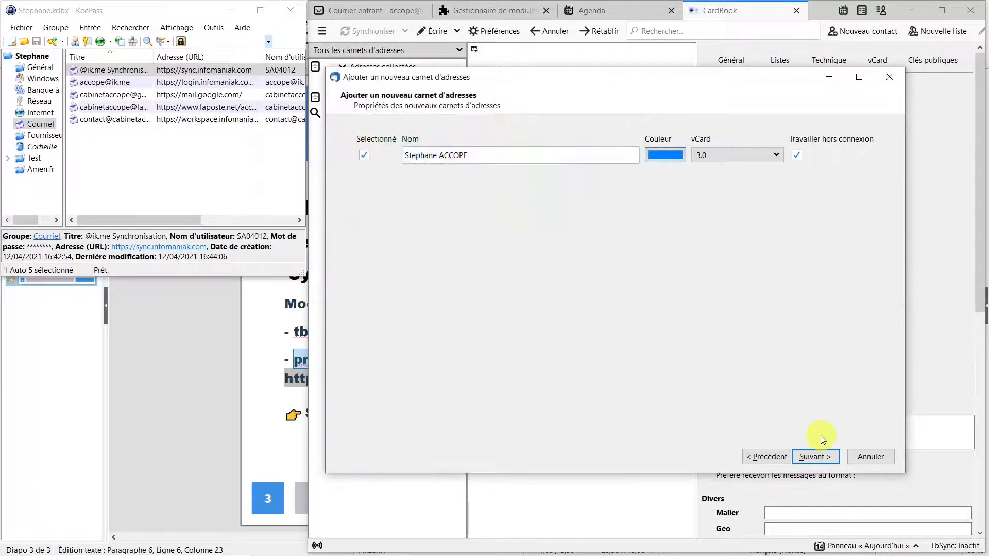
{"action": "left_click", "coordinate": [825, 459]}
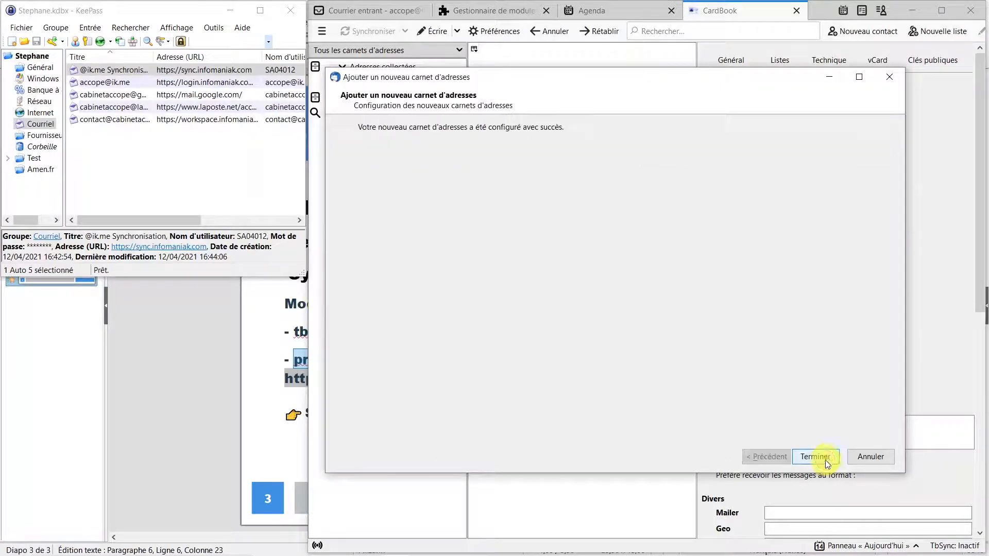
{"action": "left_click", "coordinate": [825, 459]}
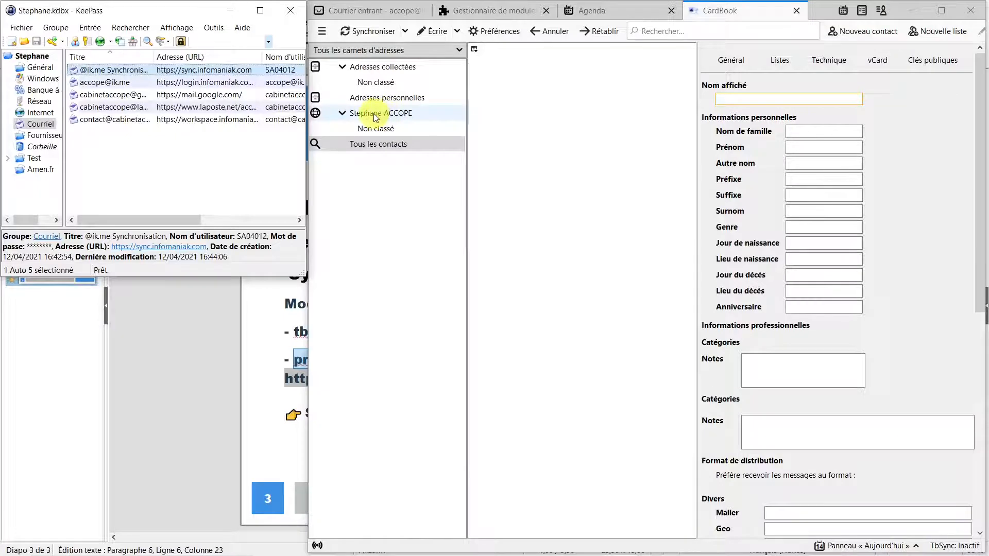
Step: Select the new address book and add the Nom affiché and Emails columns
{"action": "left_click", "coordinate": [386, 116]}
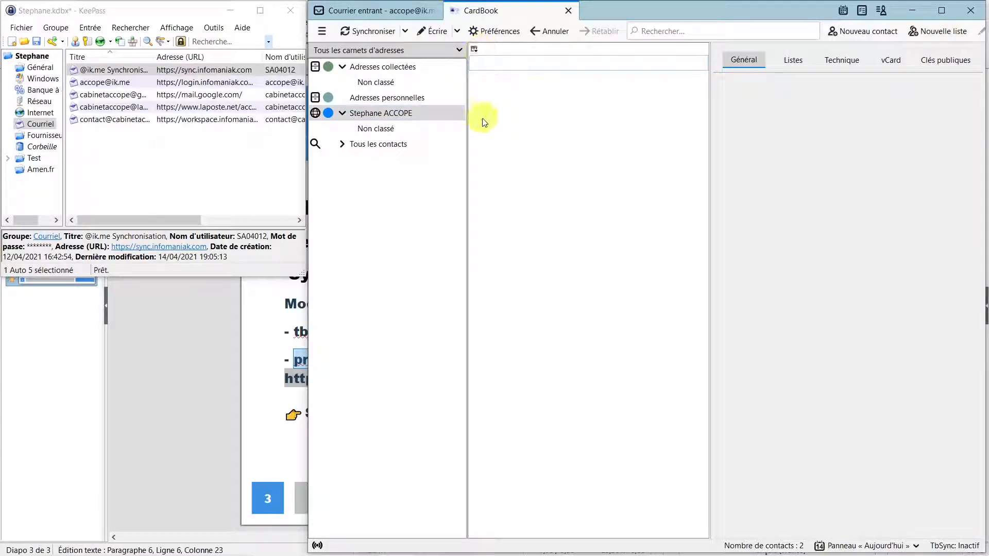
{"action": "left_click", "coordinate": [476, 49]}
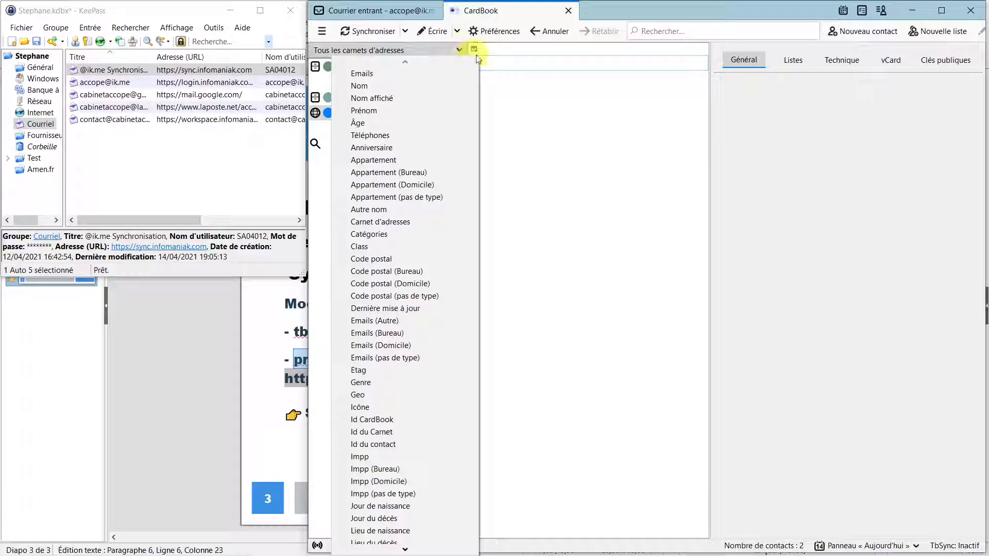
{"action": "left_click", "coordinate": [374, 98]}
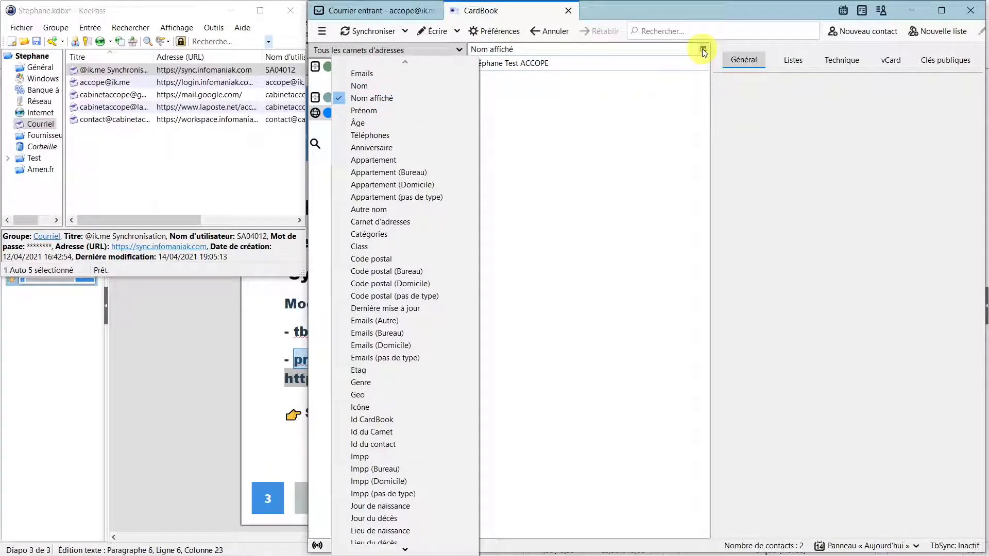
{"action": "left_click", "coordinate": [704, 49]}
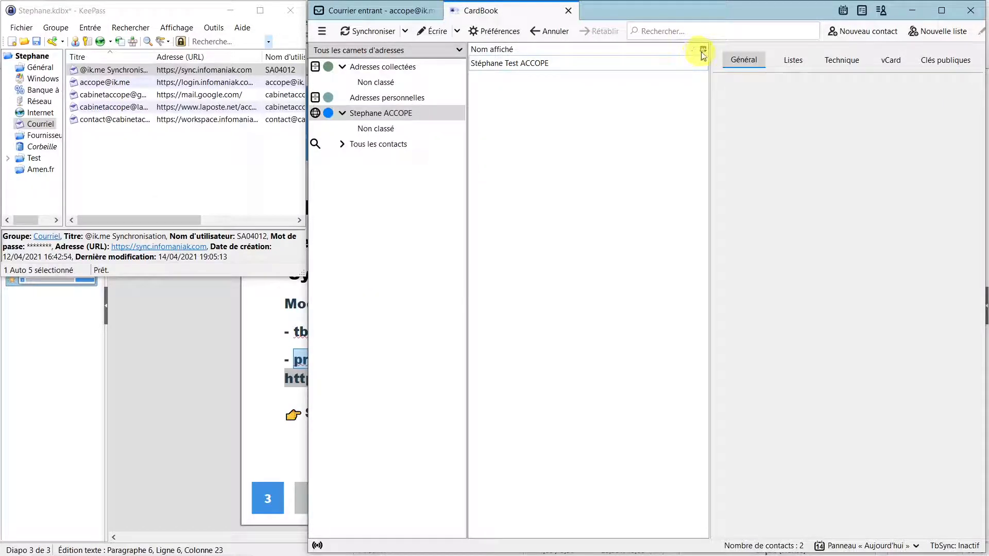
{"action": "left_click", "coordinate": [704, 50]}
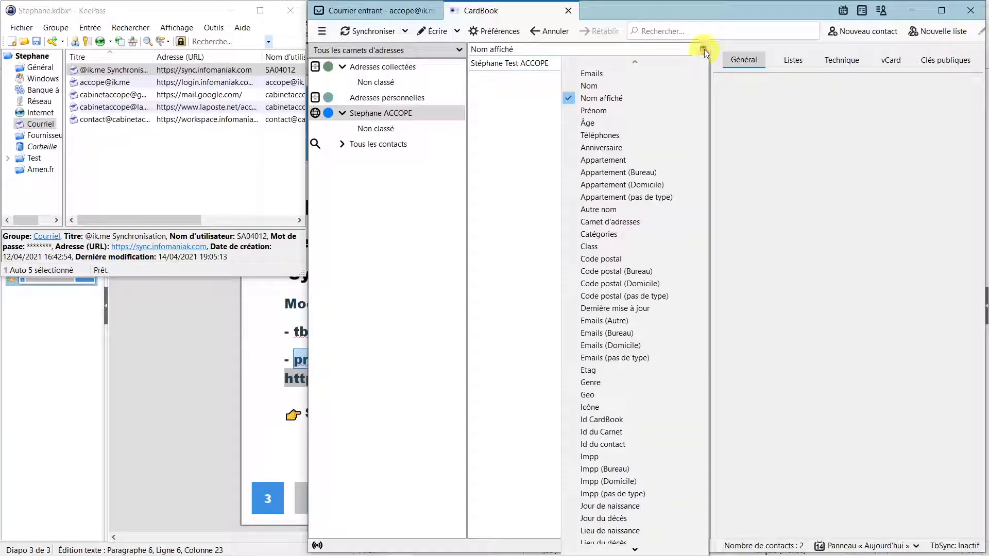
{"action": "left_click", "coordinate": [604, 74]}
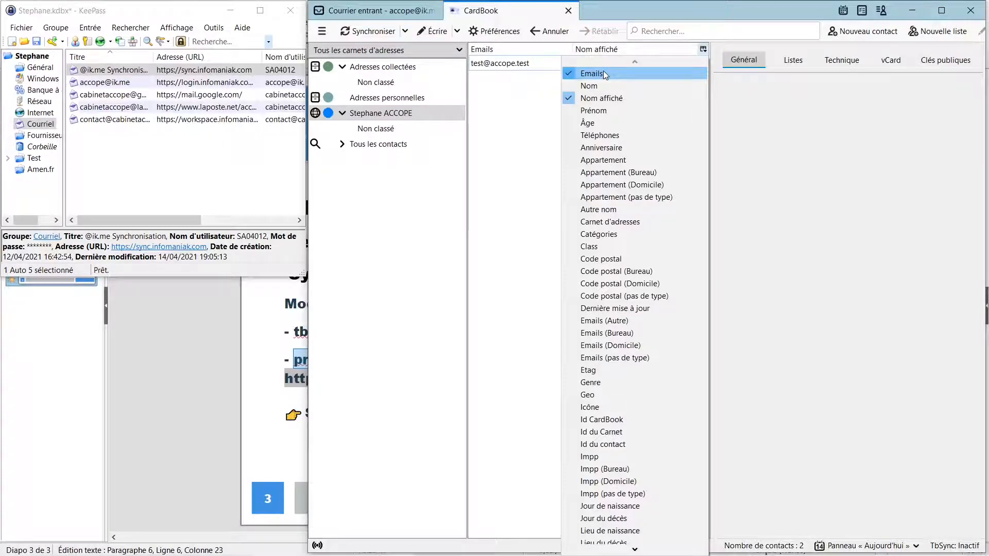
{"action": "left_click", "coordinate": [700, 53]}
{"action": "left_click", "coordinate": [703, 51]}
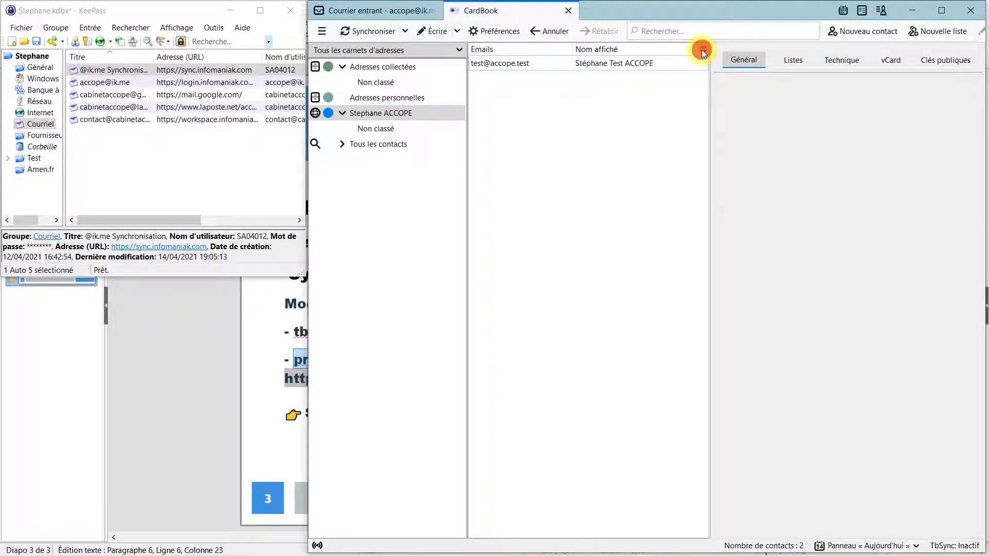
Step: Add the Téléphones and Dernière mise à jour columns, and move Emails after Nom affiché
{"action": "left_click", "coordinate": [703, 50]}
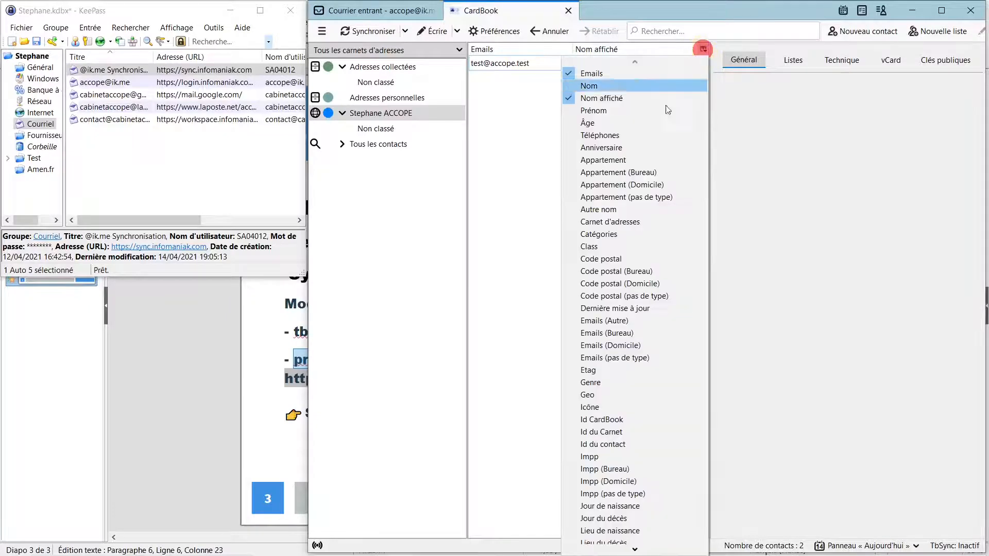
{"action": "left_click", "coordinate": [632, 134]}
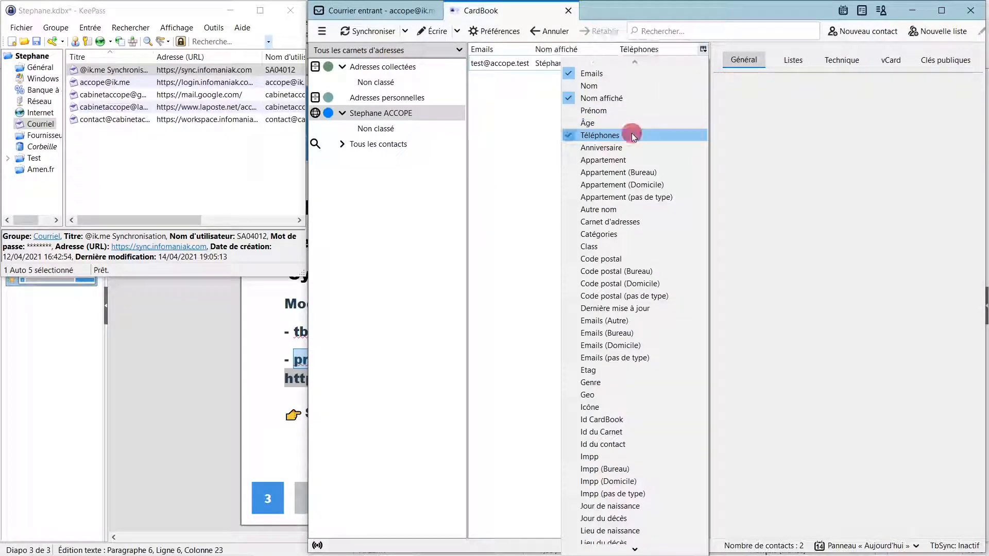
{"action": "left_click", "coordinate": [703, 49]}
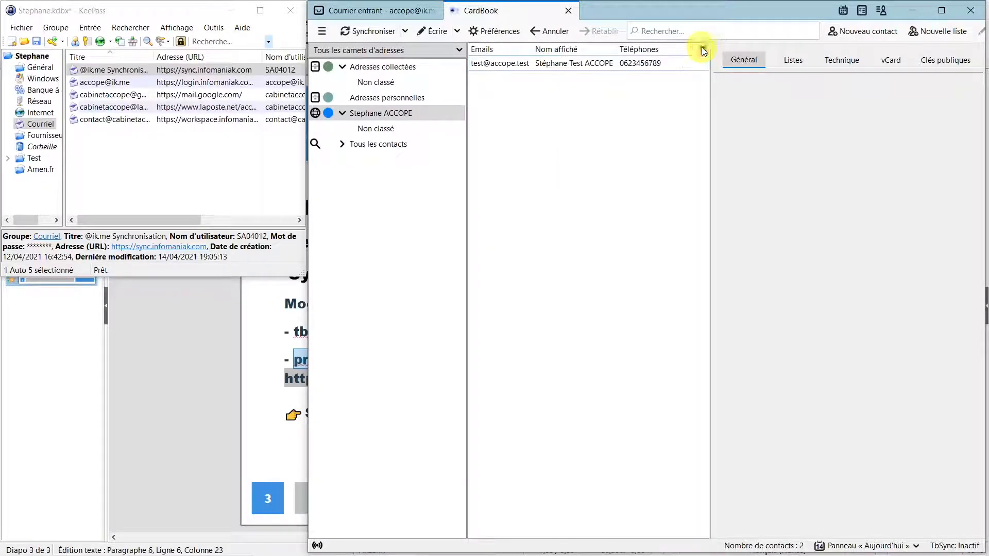
{"action": "left_click", "coordinate": [702, 49]}
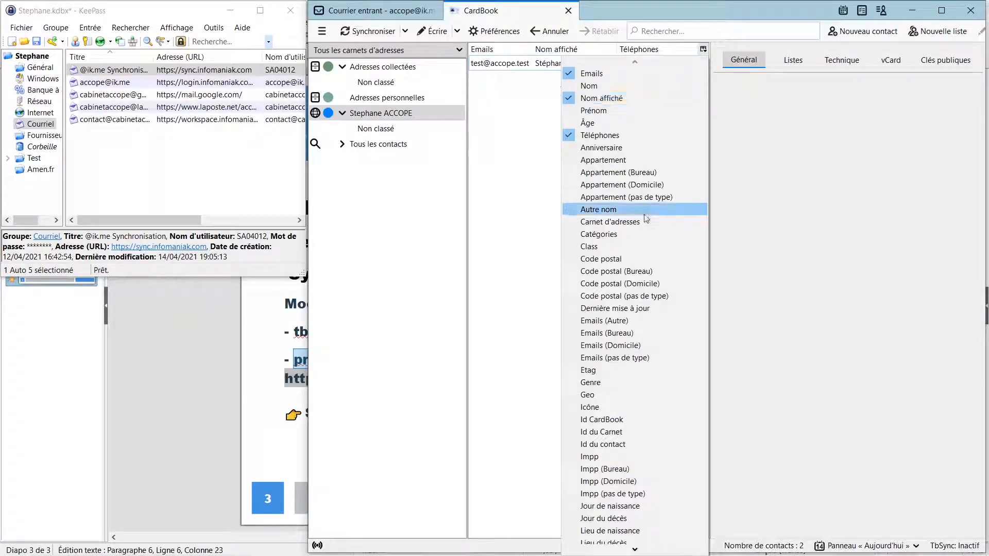
{"action": "left_click", "coordinate": [581, 309]}
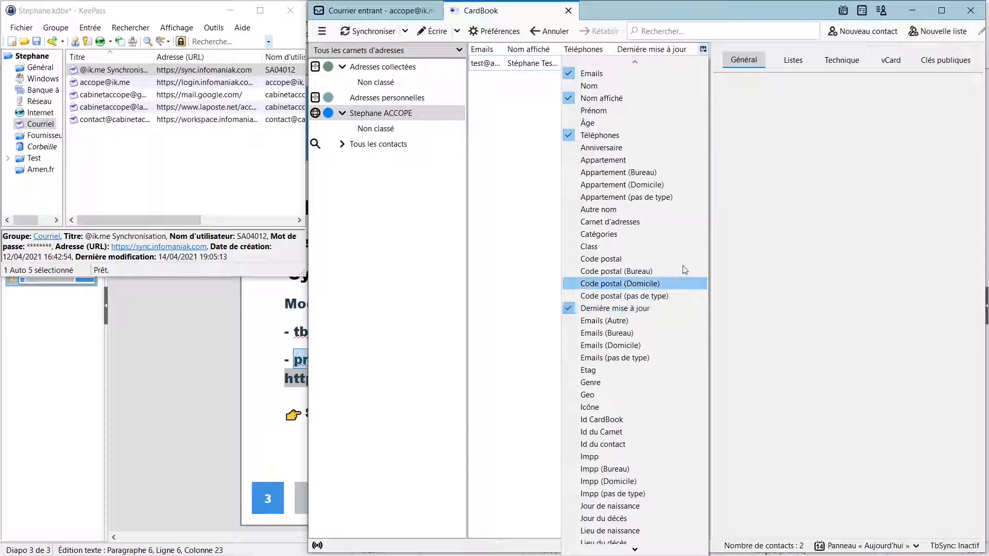
{"action": "left_click", "coordinate": [529, 109]}
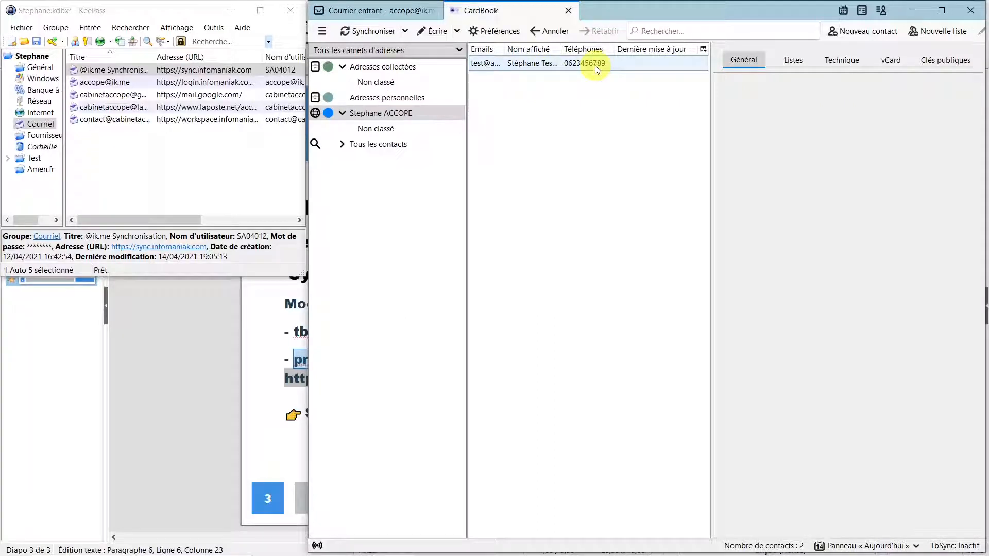
{"action": "left_click", "coordinate": [497, 50]}
{"action": "left_click_drag", "start_coordinate": [496, 48], "coordinate": [547, 49]}
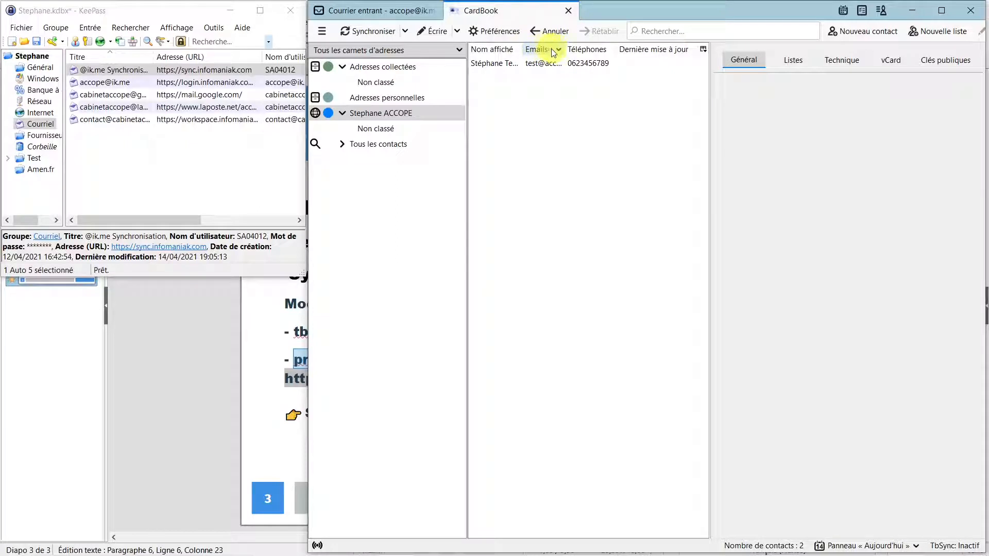
Step: Show the test contact's details (ACCOPE, Président), then switch to Infomaniak Contacts in Chrome
{"action": "left_click", "coordinate": [495, 65]}
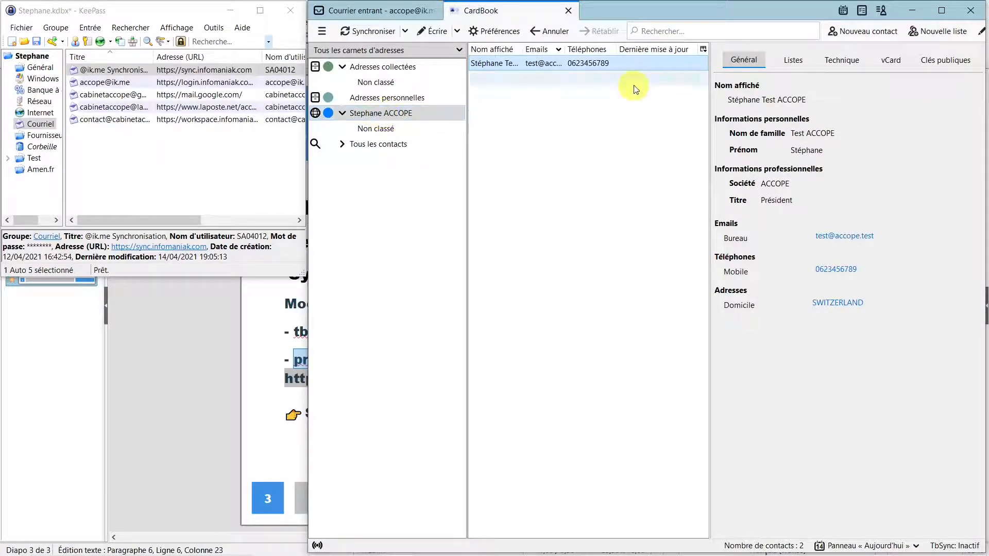
{"action": "left_click", "coordinate": [704, 49]}
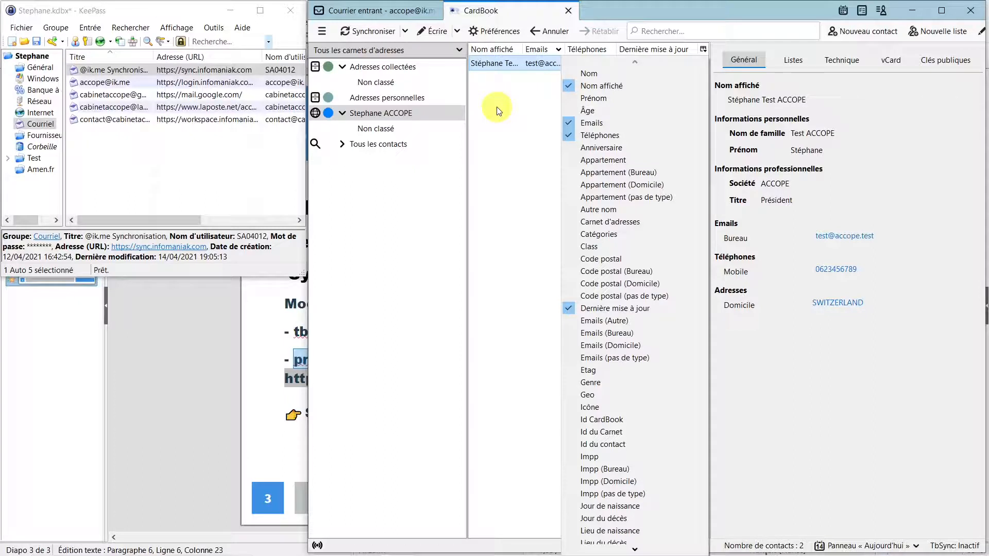
{"action": "mouse_move", "coordinate": [405, 554]}
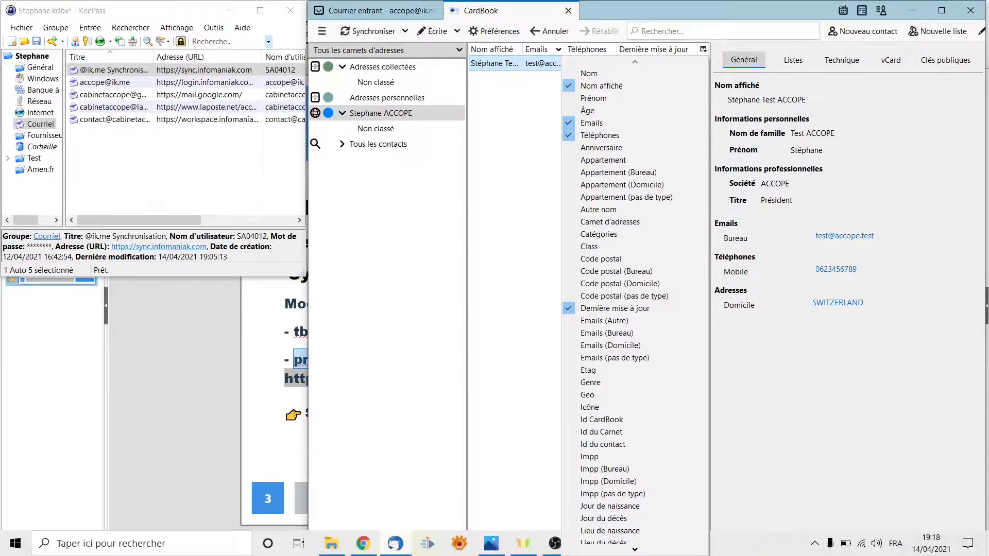
{"action": "mouse_move", "coordinate": [370, 551]}
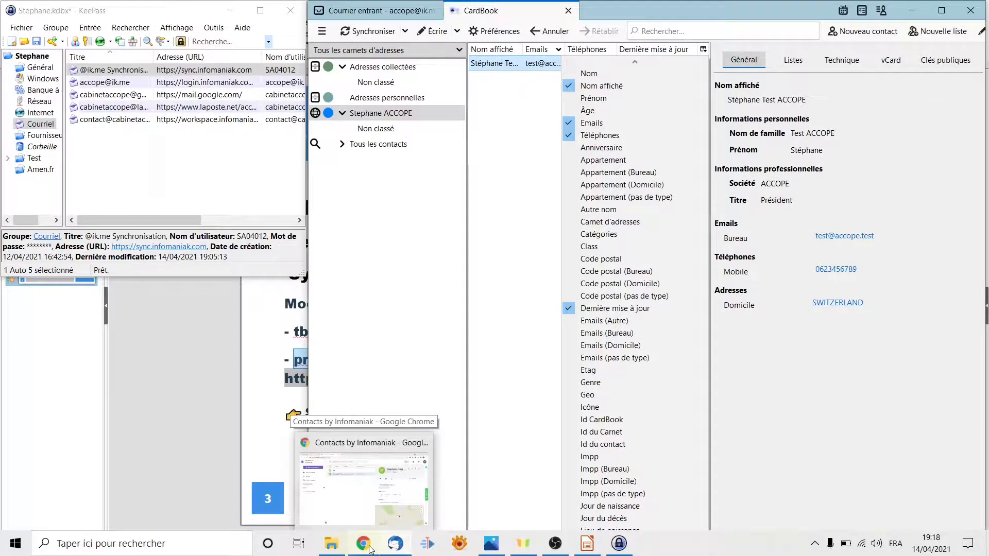
{"action": "left_click", "coordinate": [370, 551]}
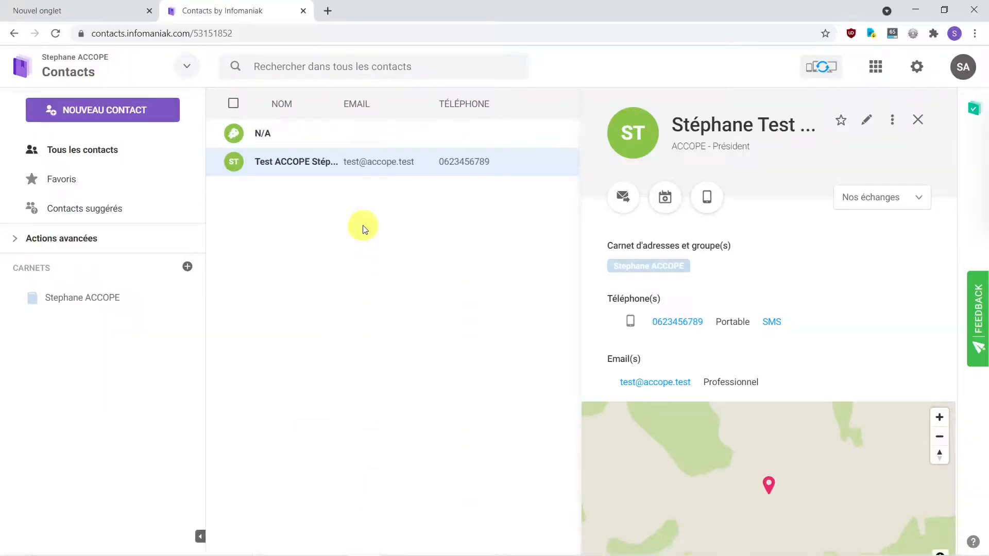